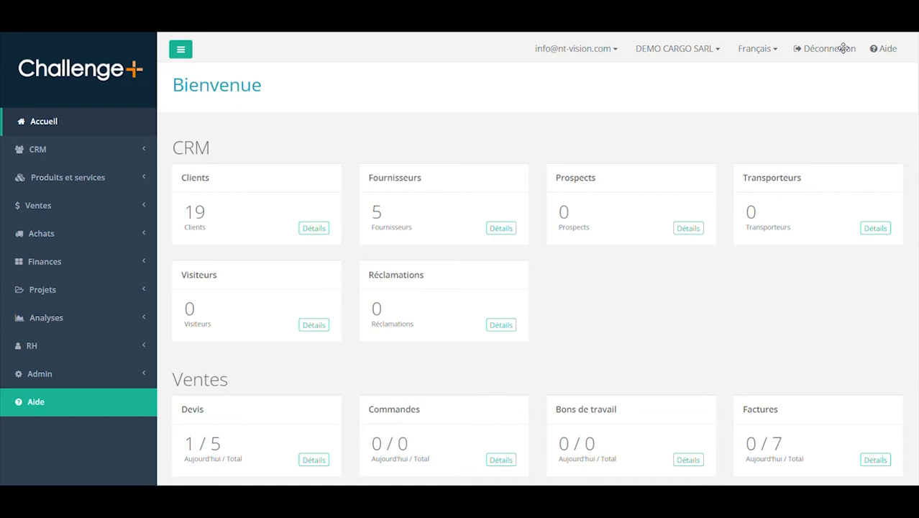
# Open the list of quotes (Devis) in the sales module.
pyautogui.click(61, 210)
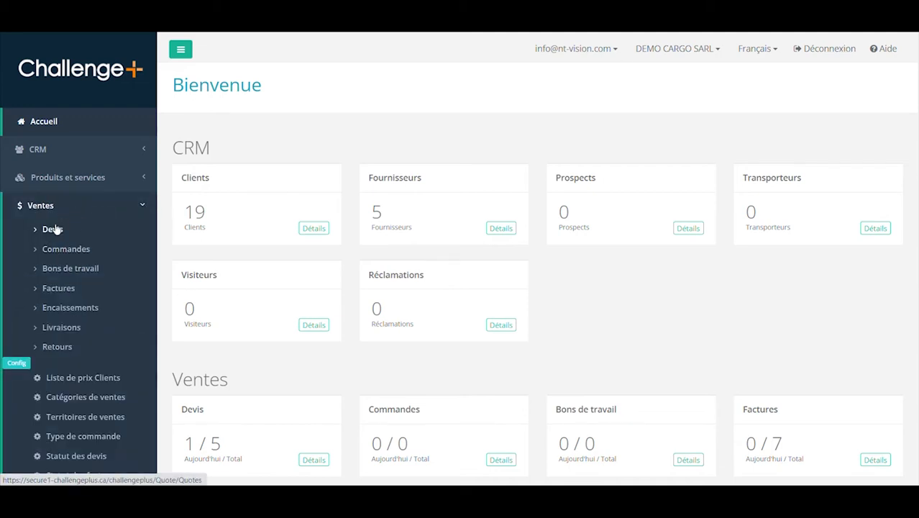
pyautogui.click(54, 232)
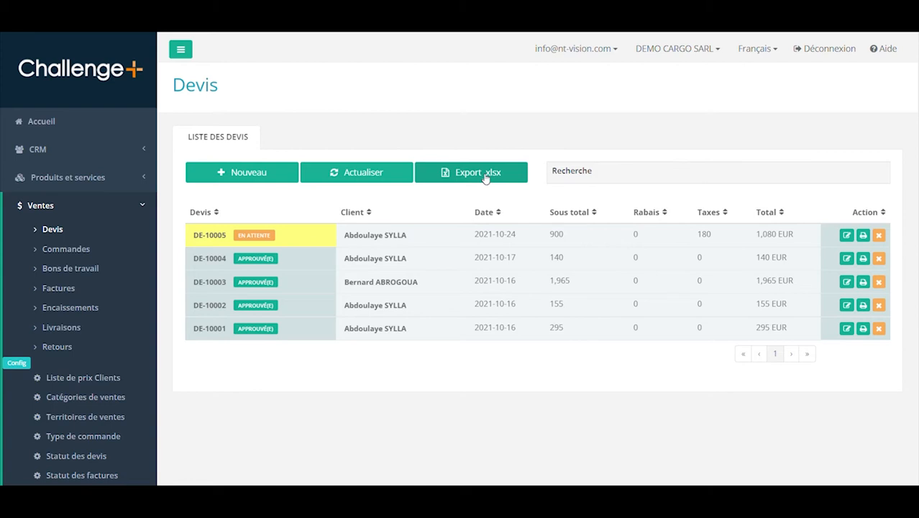
# Examine the search filters of the quotes list, including quote number, client and date range, and collapse them again.
pyautogui.click(560, 174)
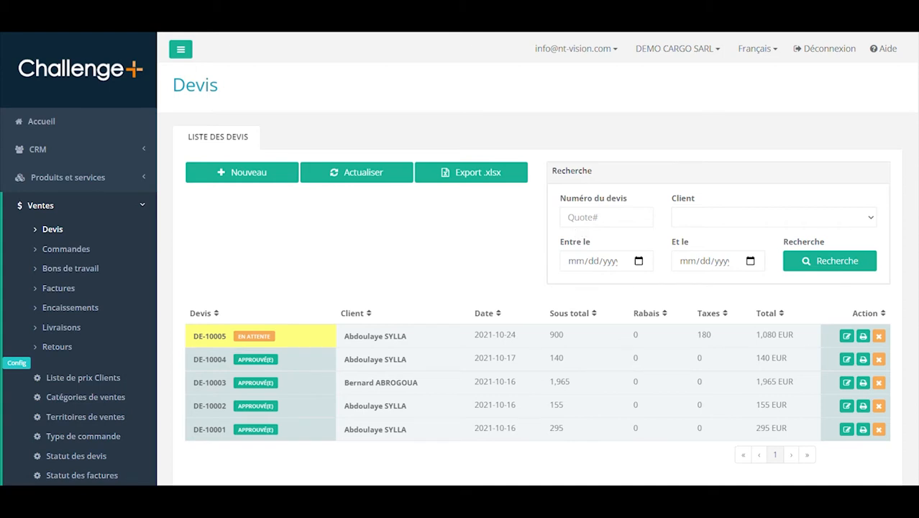
pyautogui.click(607, 218)
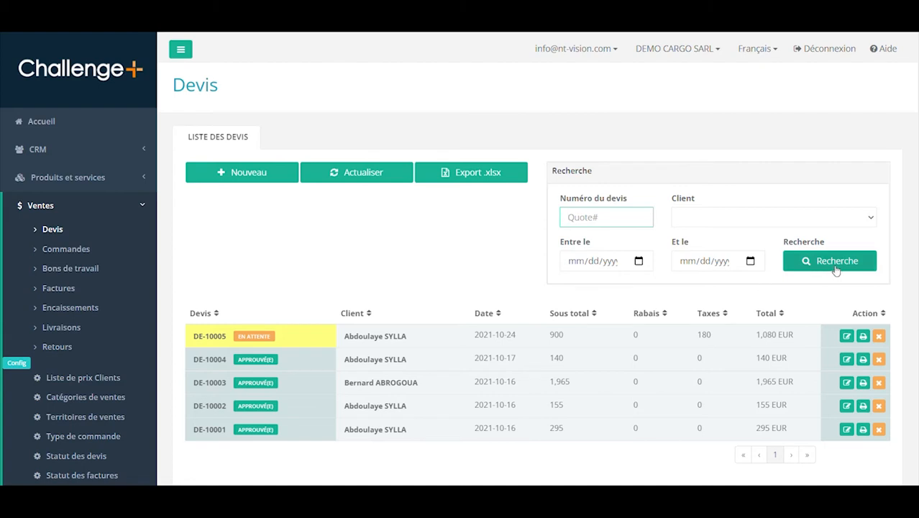
pyautogui.click(686, 222)
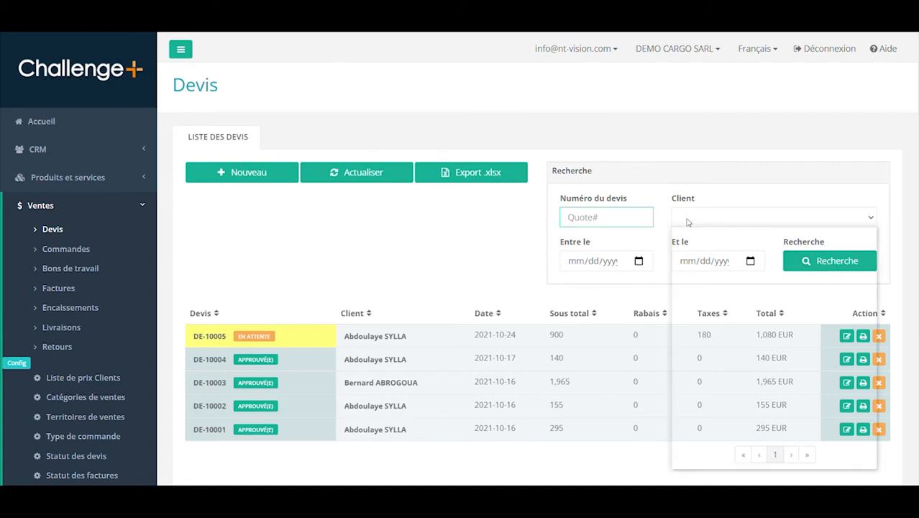
pyautogui.click(577, 280)
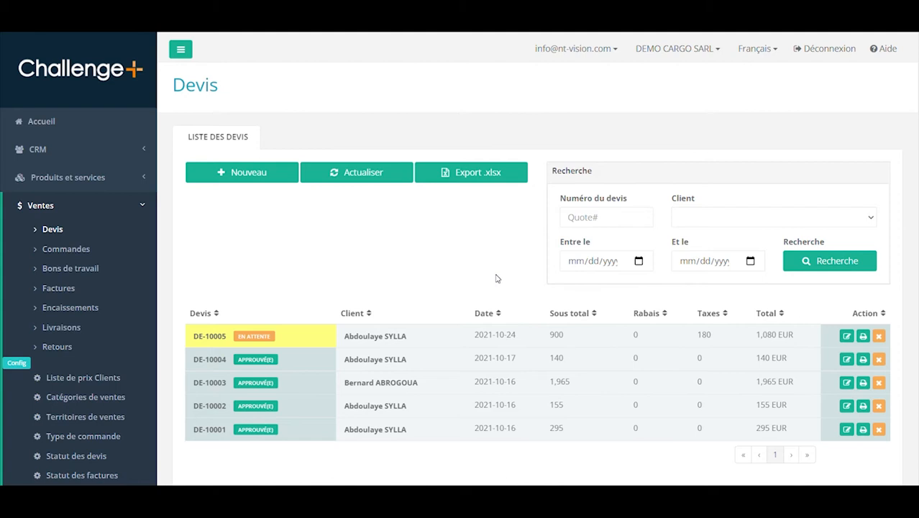
pyautogui.click(573, 177)
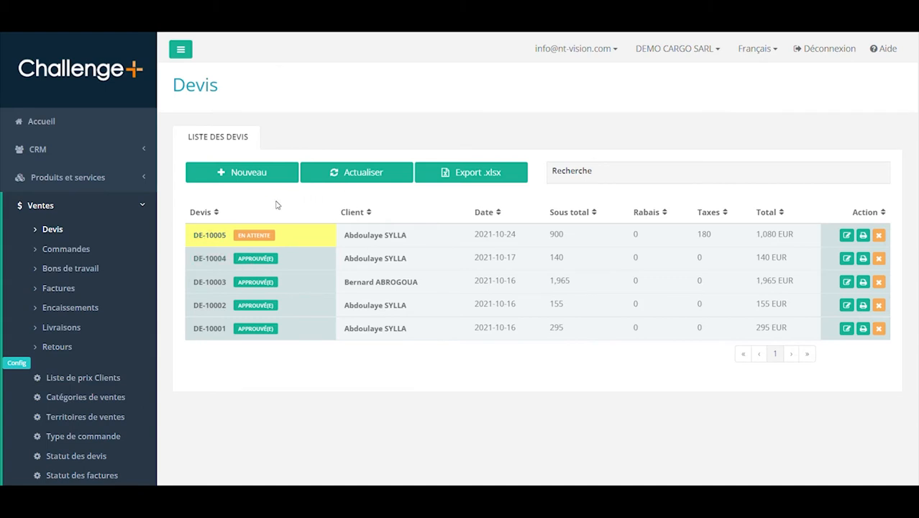
# Create a new quote for the first listed client with payment term NET 30 JOURS/DAYS and save it.
pyautogui.click(229, 176)
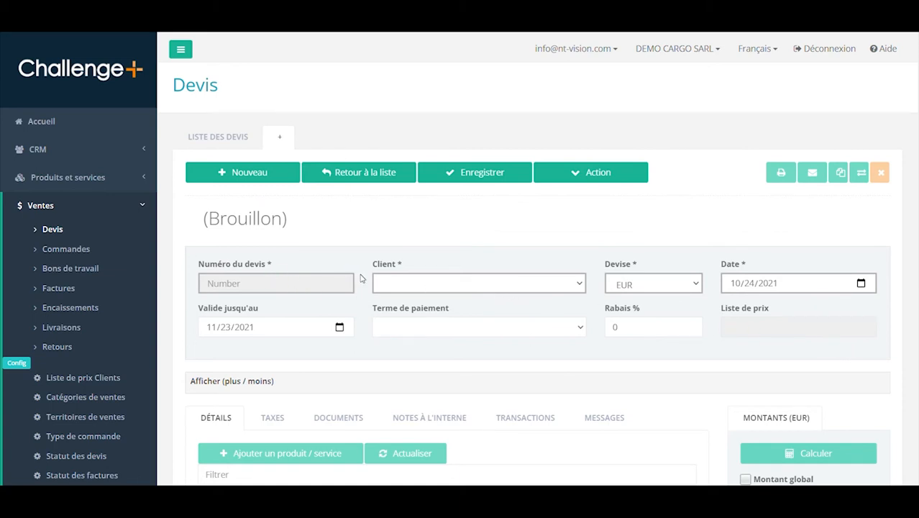
pyautogui.click(465, 288)
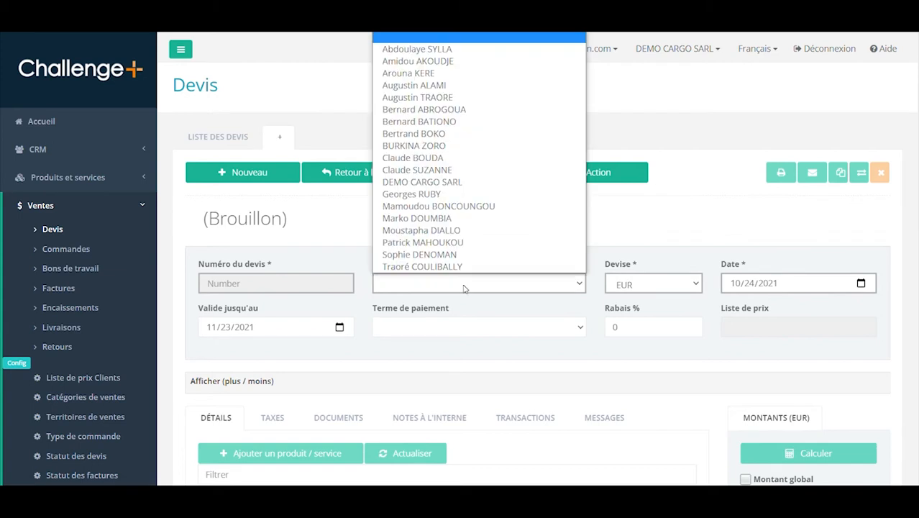
pyautogui.click(395, 49)
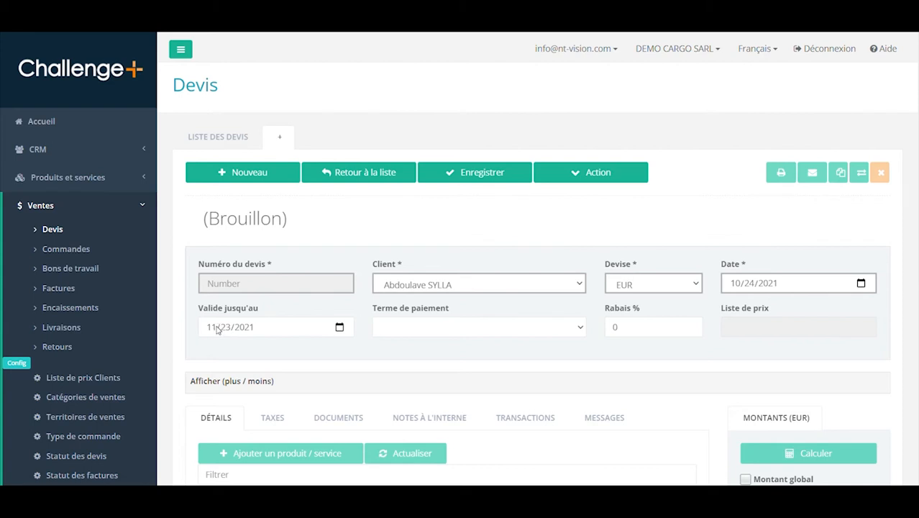
pyautogui.click(481, 328)
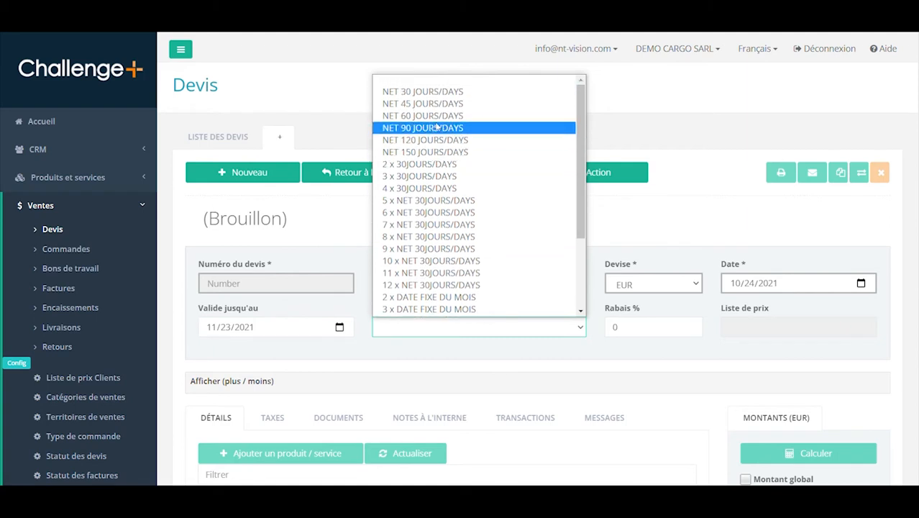
pyautogui.click(424, 91)
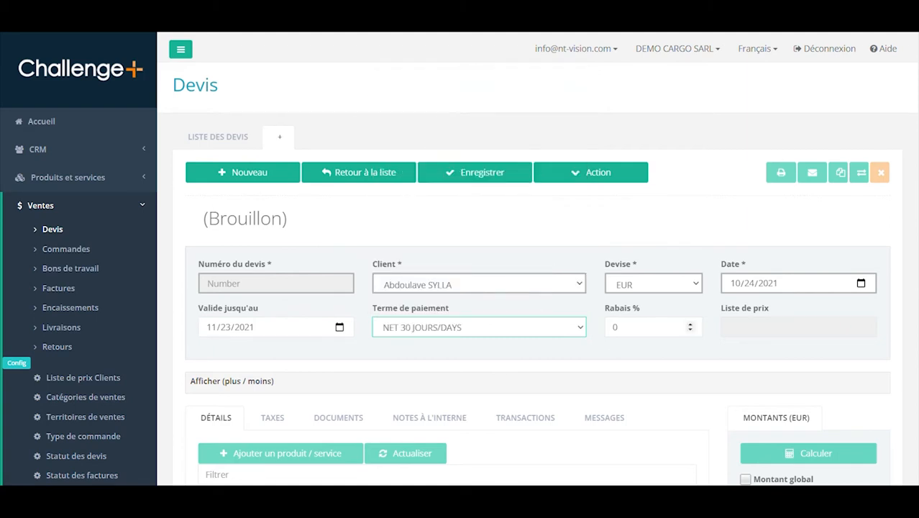
pyautogui.scroll(-1, 595, 319)
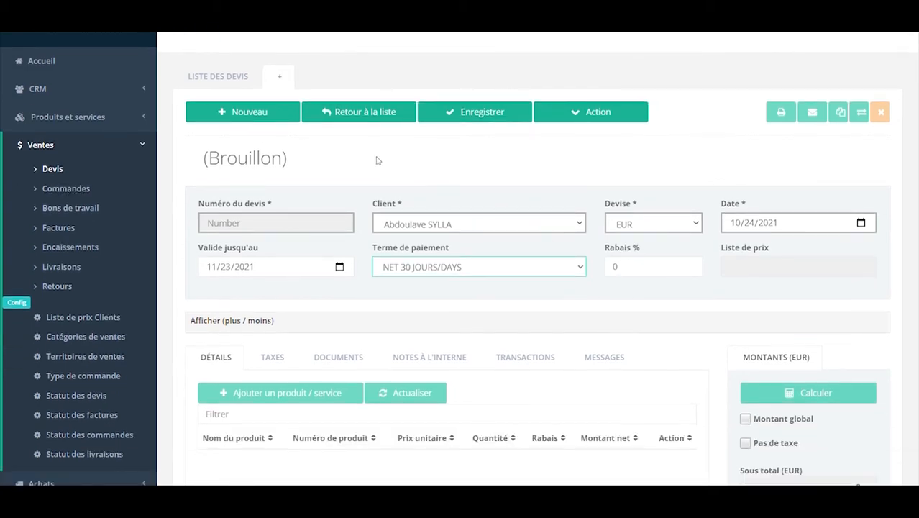
pyautogui.click(467, 113)
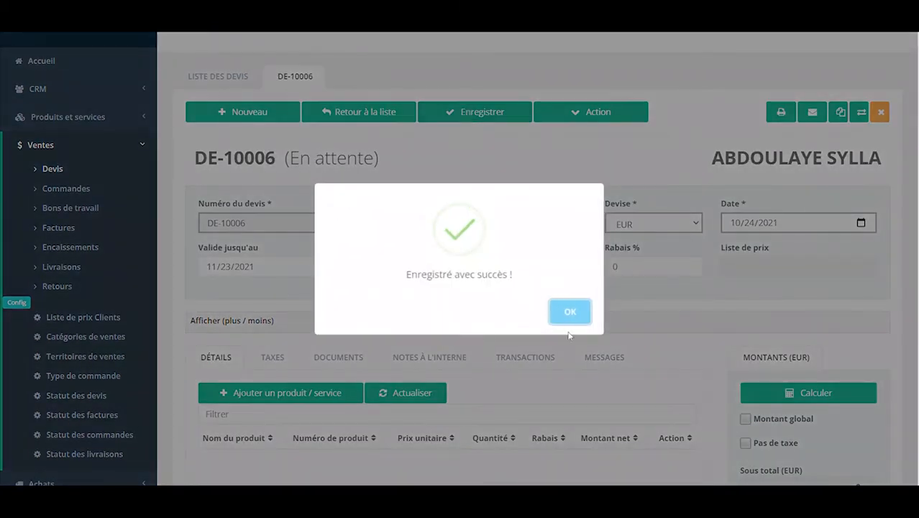
pyautogui.click(569, 313)
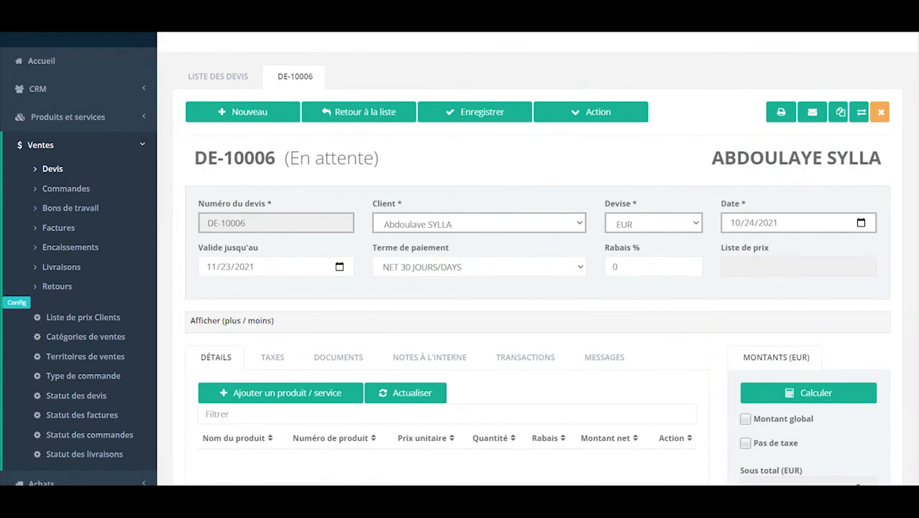
# Examine the saved quote's number and status in its heading and the actions available for it.
pyautogui.moveTo(194, 157); pyautogui.dragTo(280, 158)
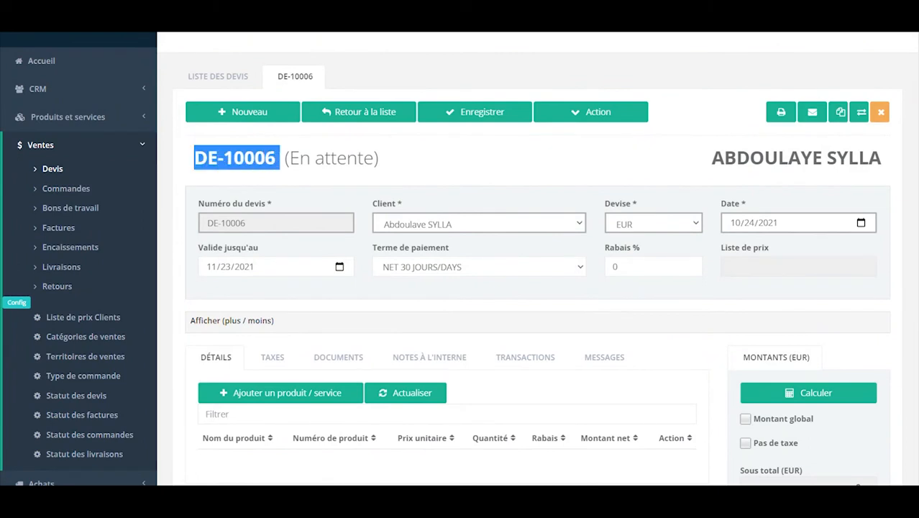
pyautogui.click(281, 158)
pyautogui.moveTo(374, 157); pyautogui.dragTo(289, 157)
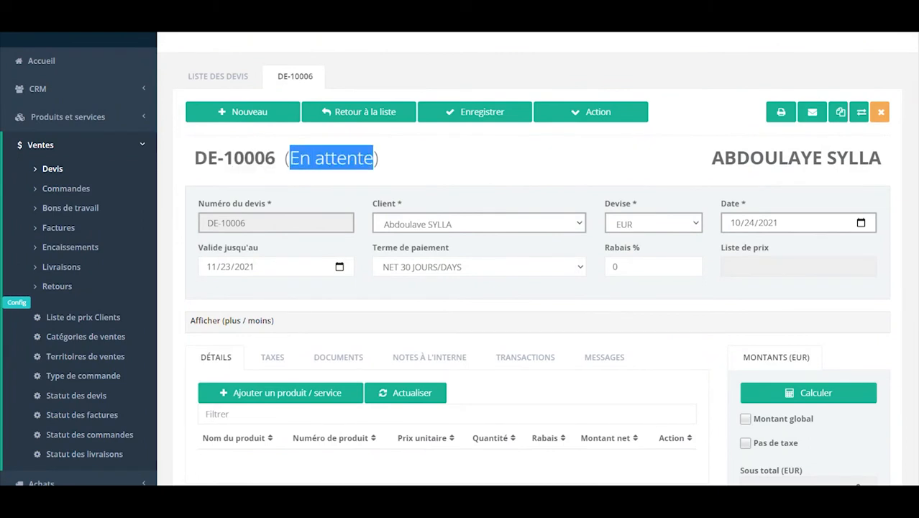
pyautogui.click(290, 158)
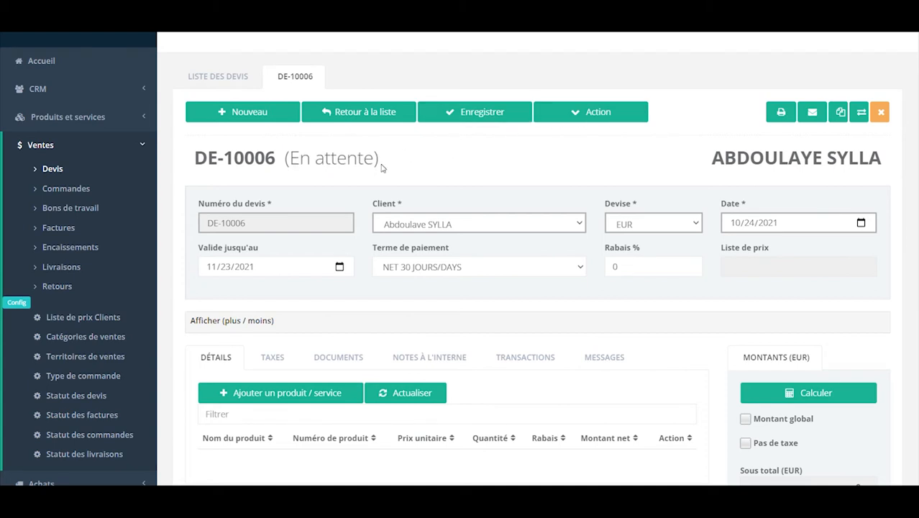
pyautogui.click(580, 110)
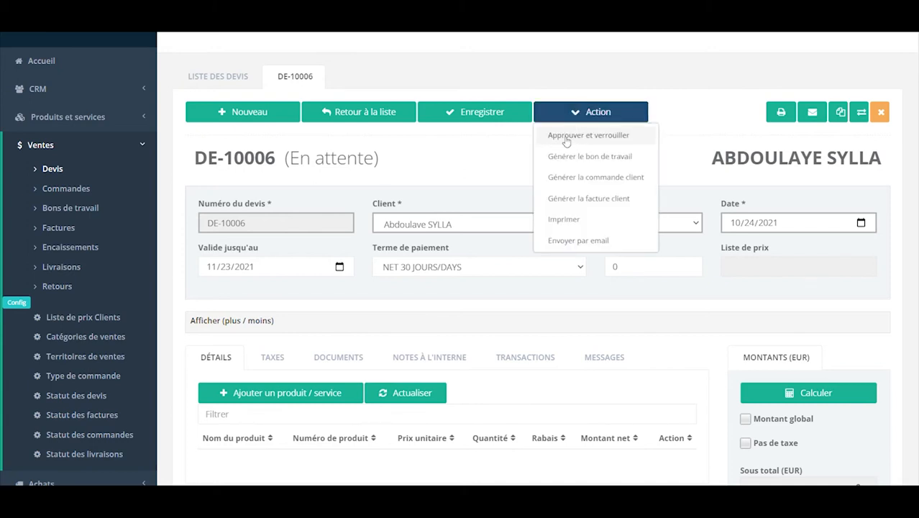
pyautogui.click(473, 164)
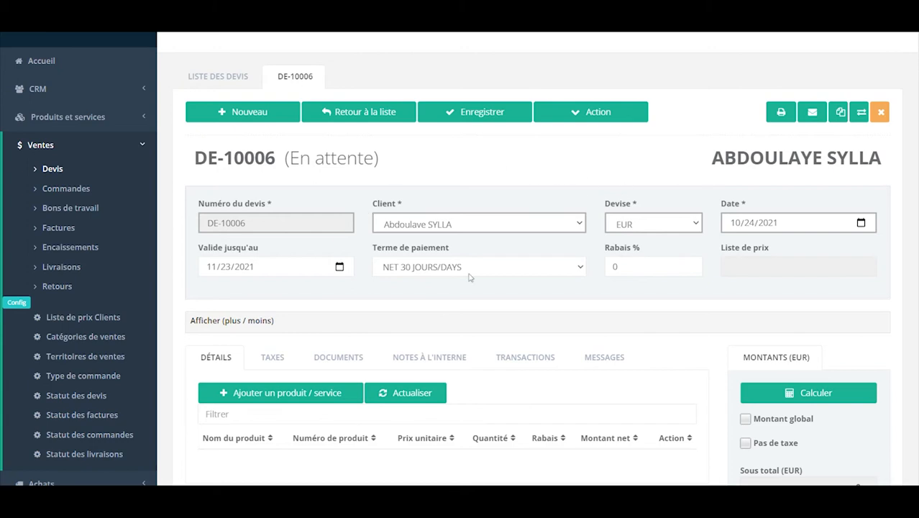
# Expand the quote's additional fields and examine the billing address, delivery delay and contact fields.
pyautogui.scroll(-1, 360, 245)
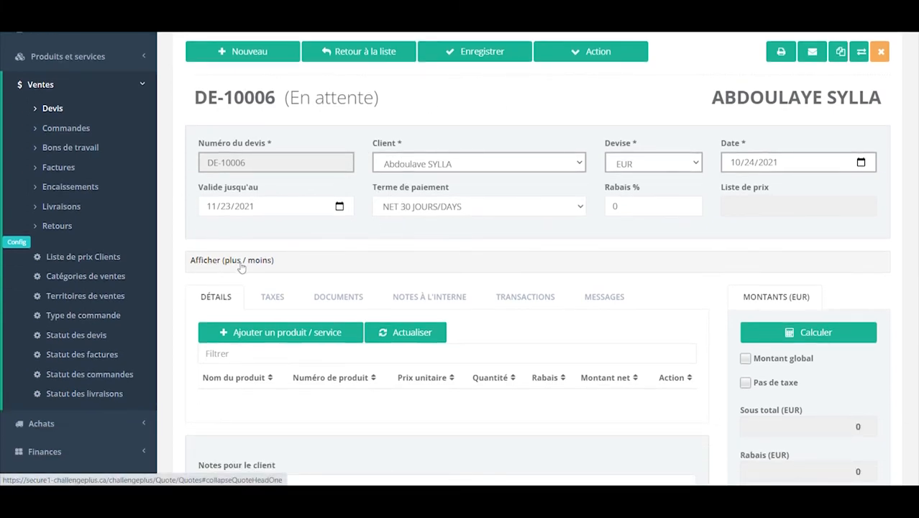
pyautogui.click(210, 263)
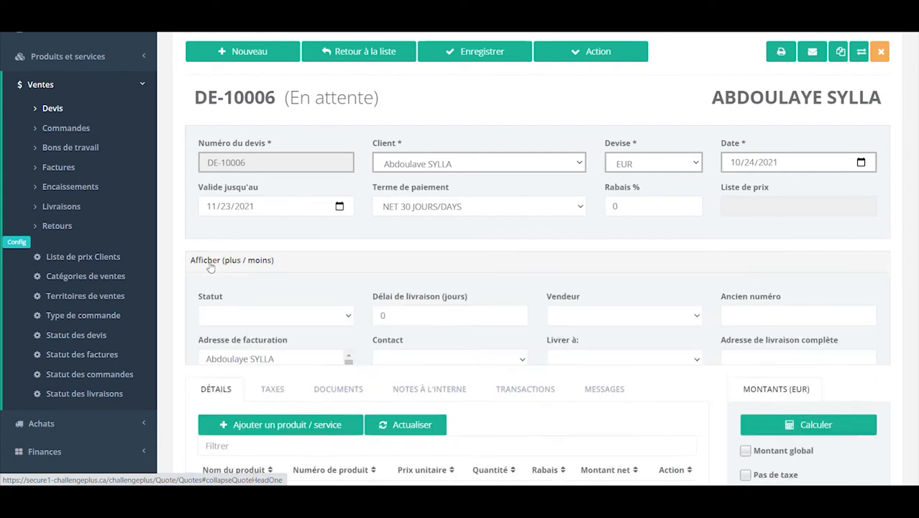
pyautogui.scroll(-1, 208, 264)
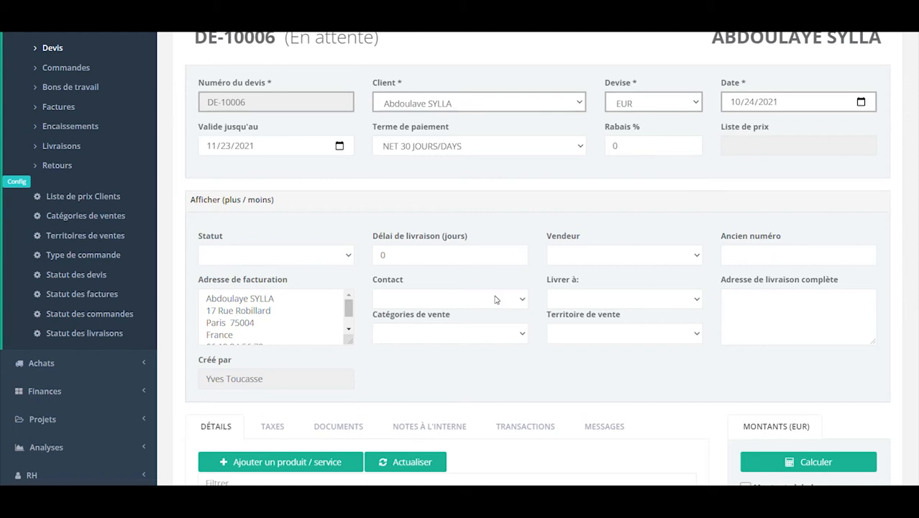
pyautogui.click(270, 310)
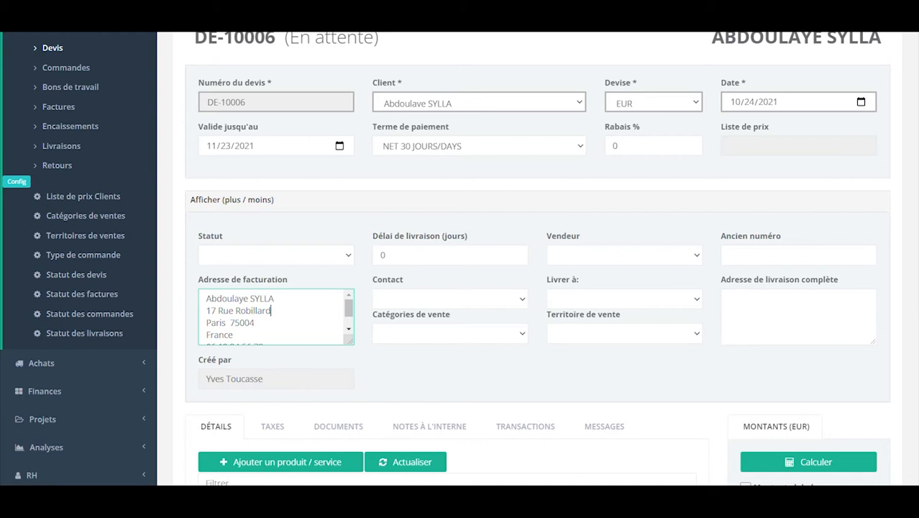
pyautogui.click(404, 255)
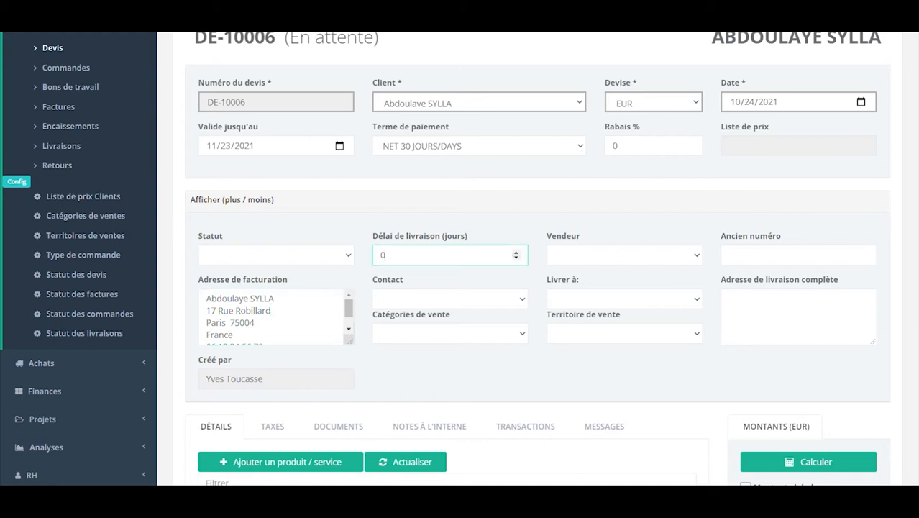
pyautogui.click(415, 303)
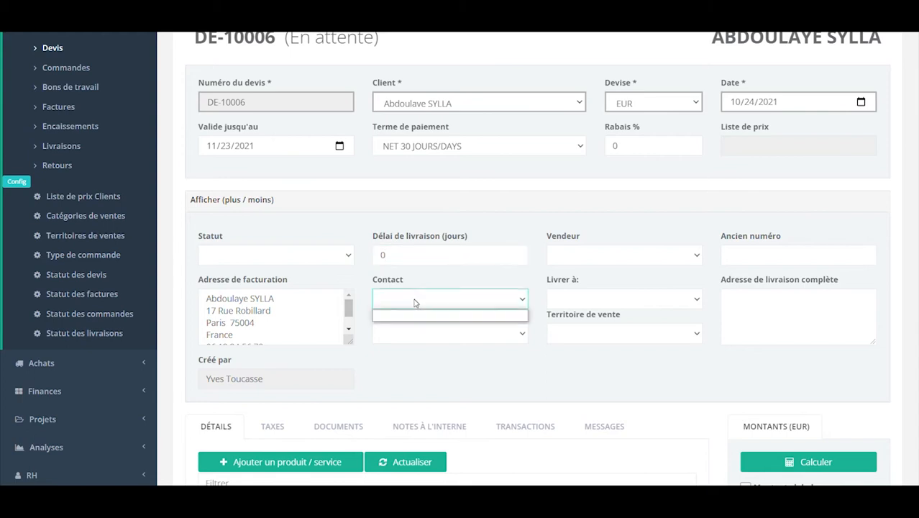
pyautogui.click(416, 301)
pyautogui.click(415, 301)
pyautogui.click(416, 300)
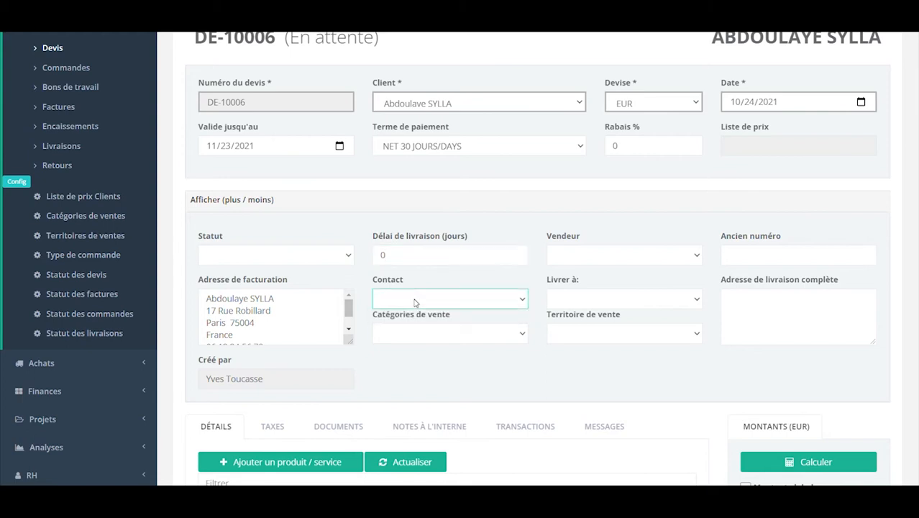
# Review the salesperson choices, old number and full delivery address fields, and collapse the quote's additional fields.
pyautogui.click(616, 258)
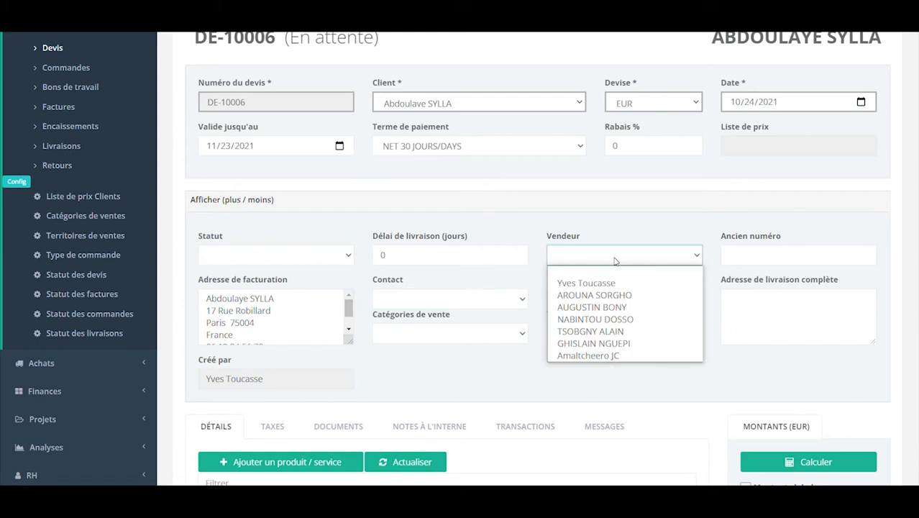
pyautogui.click(615, 258)
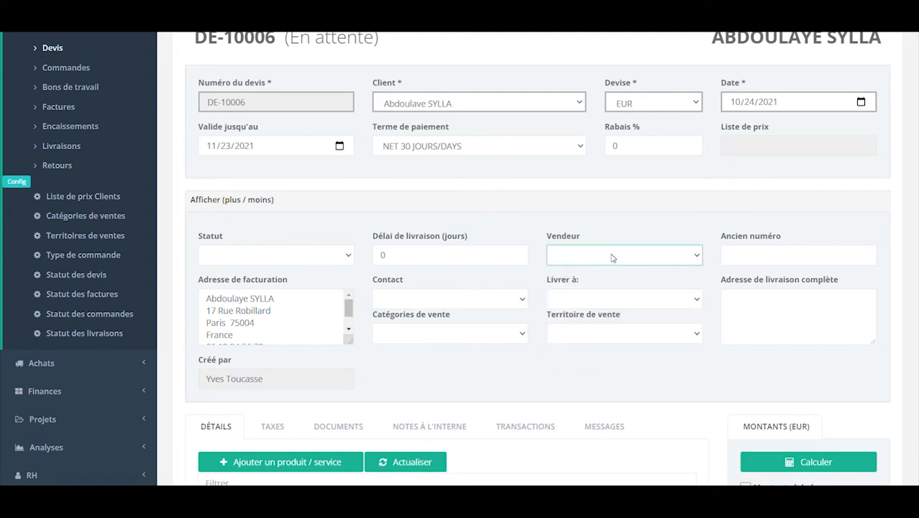
pyautogui.click(615, 262)
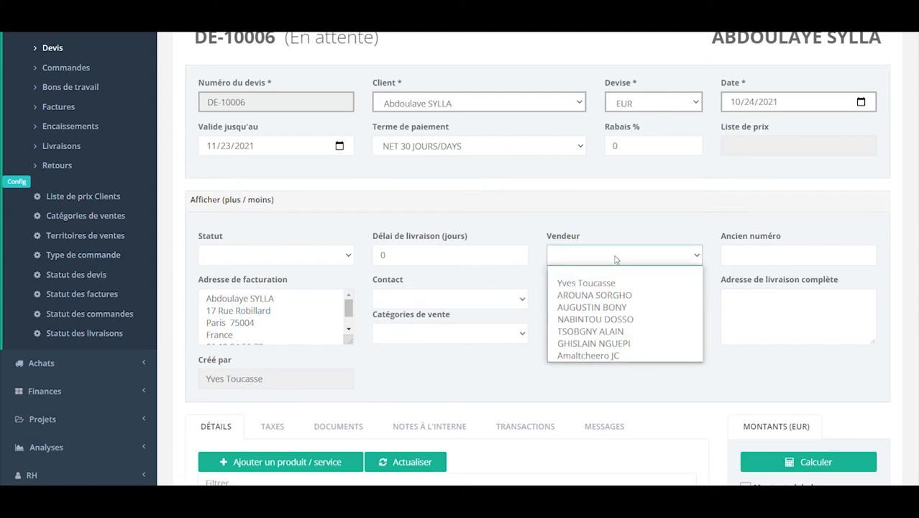
pyautogui.click(614, 258)
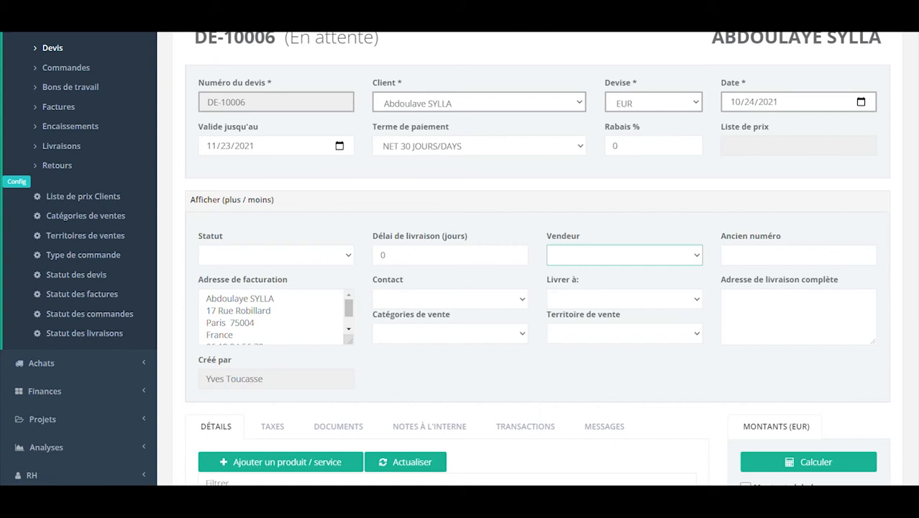
pyautogui.click(798, 255)
pyautogui.click(799, 317)
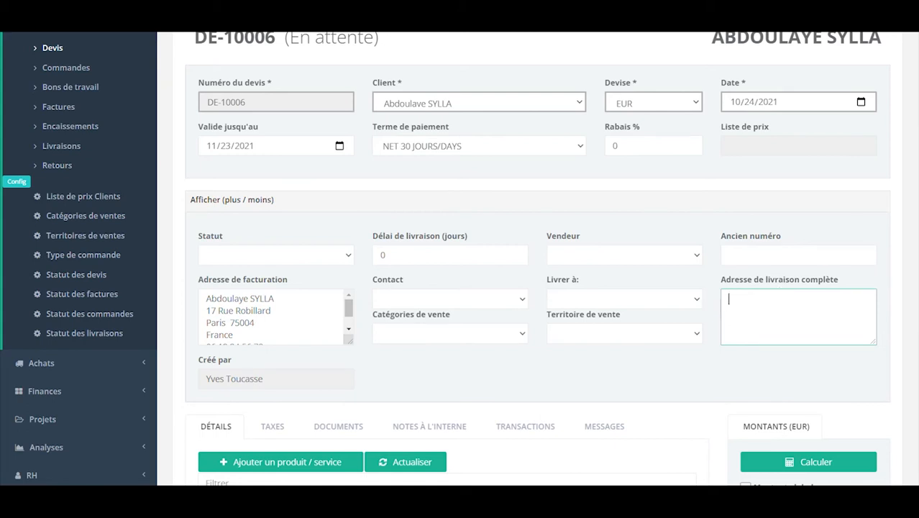
pyautogui.click(209, 203)
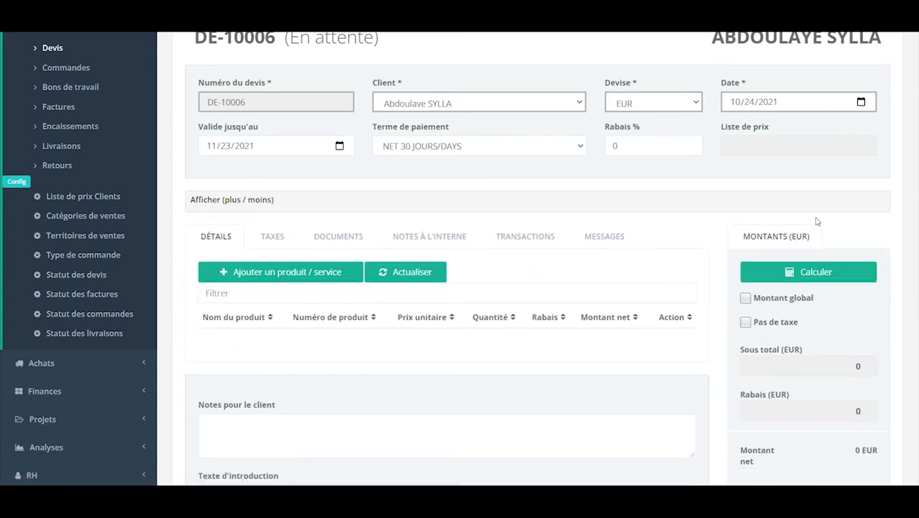
pyautogui.click(210, 205)
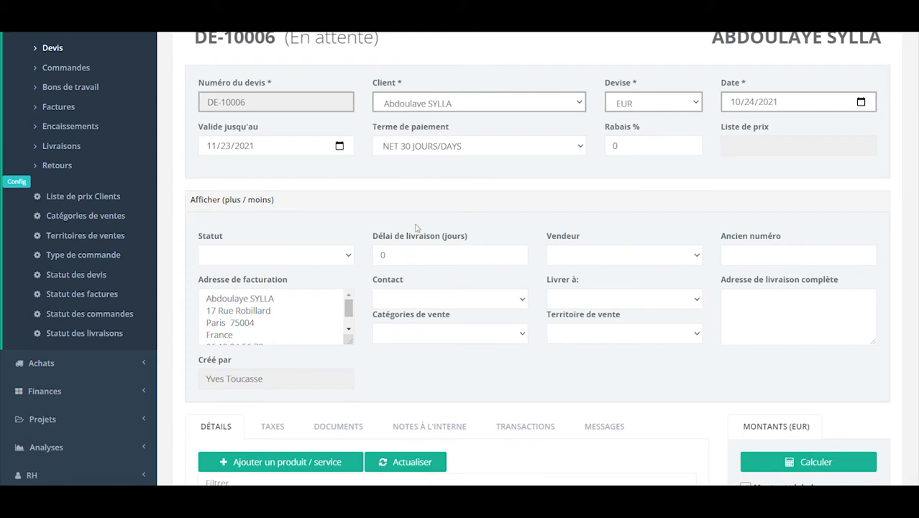
pyautogui.click(200, 204)
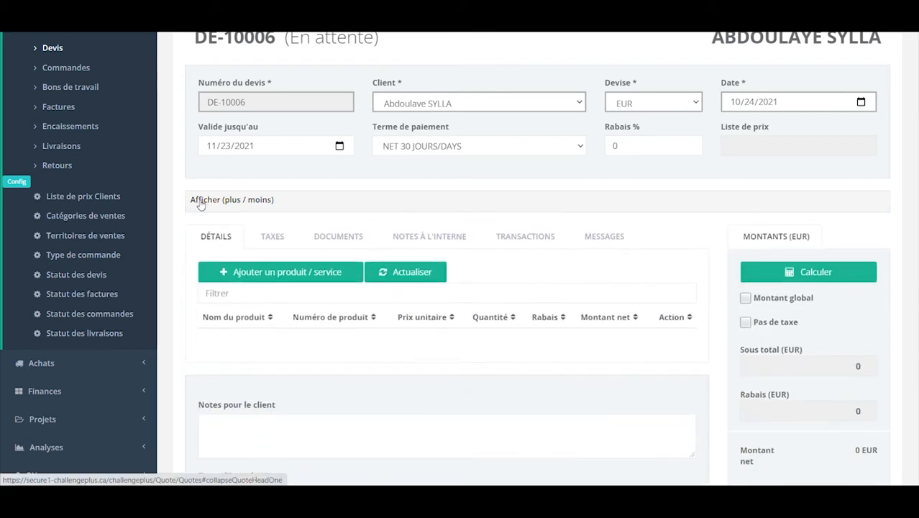
# Start a product line on the quote with Expédition bateau Matelas 1 place, set the quantity to 3 and calculate its amounts.
pyautogui.scroll(1, 303, 150)
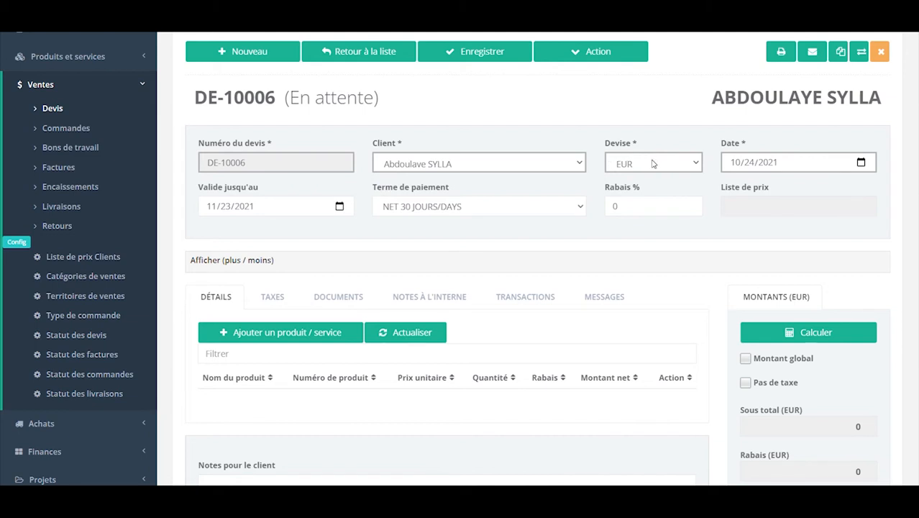
pyautogui.scroll(-3, 575, 216)
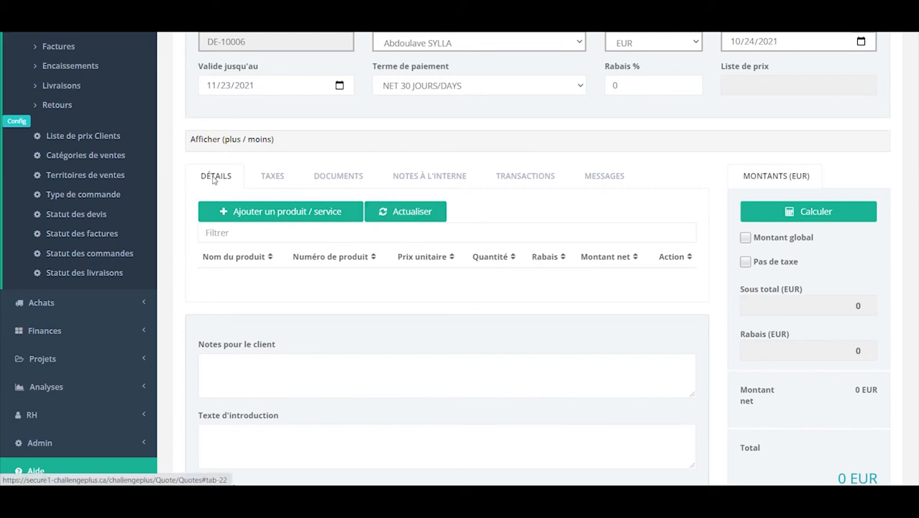
pyautogui.click(298, 222)
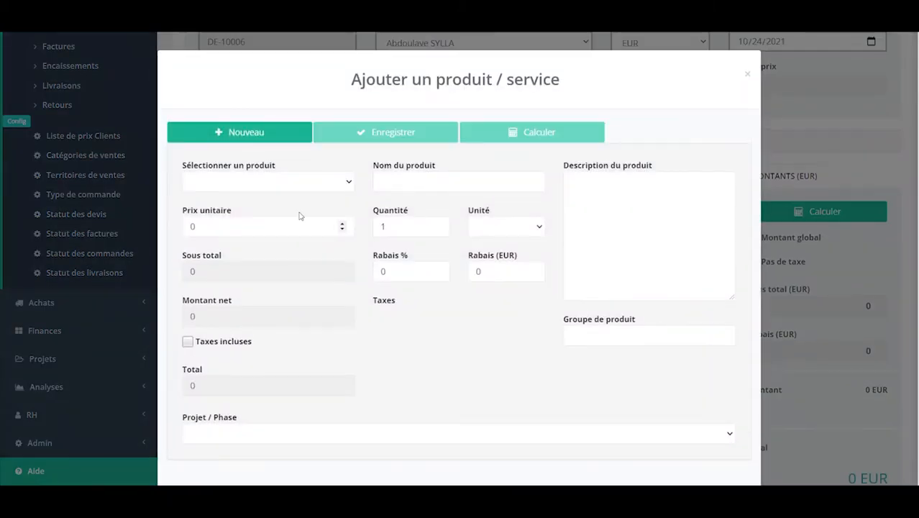
pyautogui.click(339, 188)
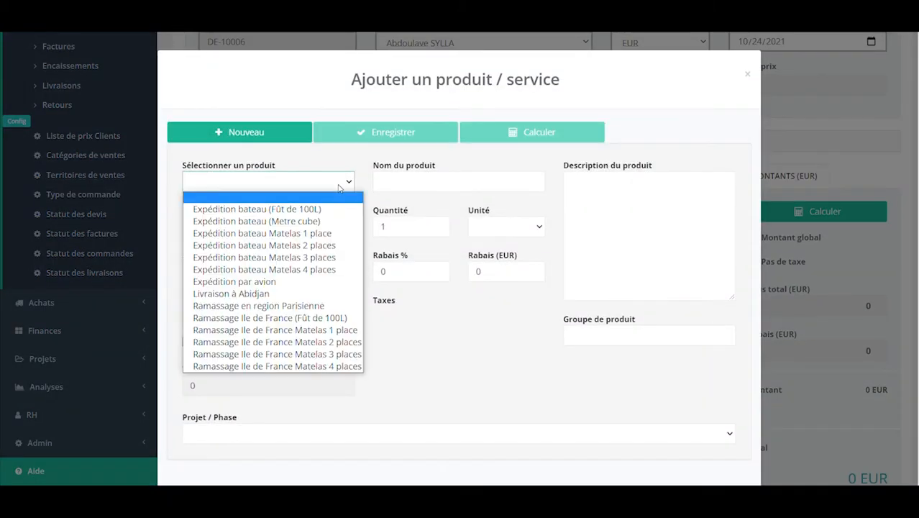
pyautogui.click(223, 234)
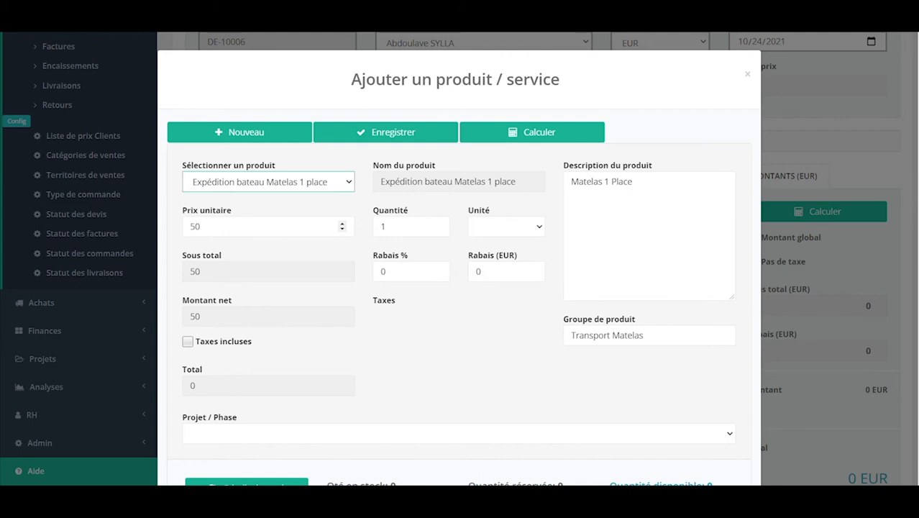
pyautogui.doubleClick(384, 226)
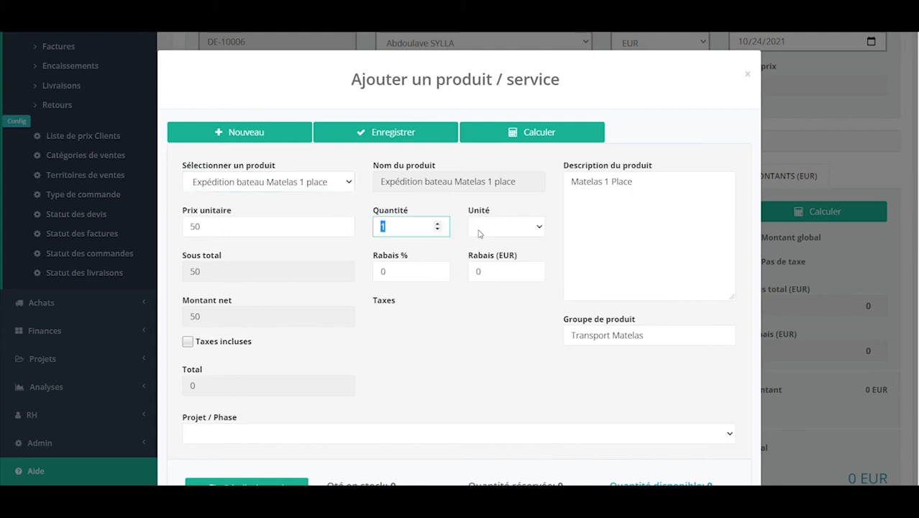
pyautogui.write('3')
pyautogui.click(517, 133)
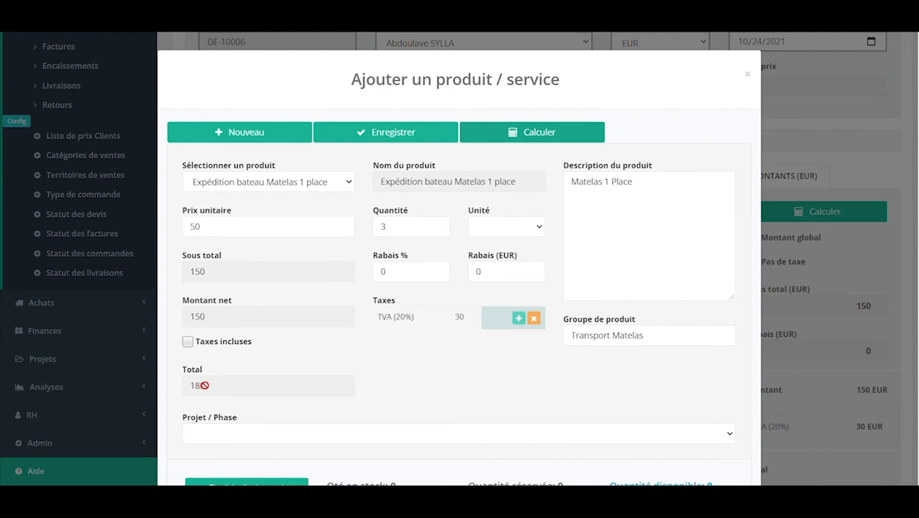
# Review the project and phase choices available for the product line, leaving the field empty.
pyautogui.scroll(-1, 355, 268)
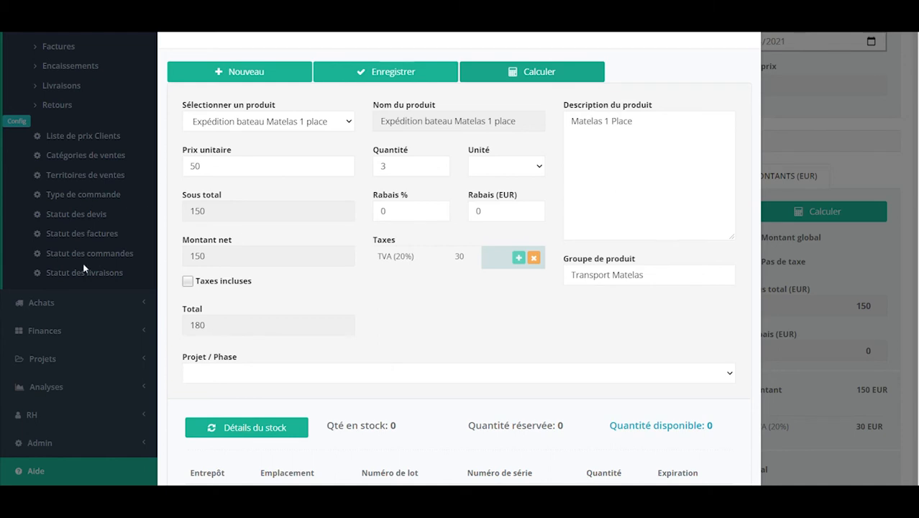
pyautogui.click(320, 376)
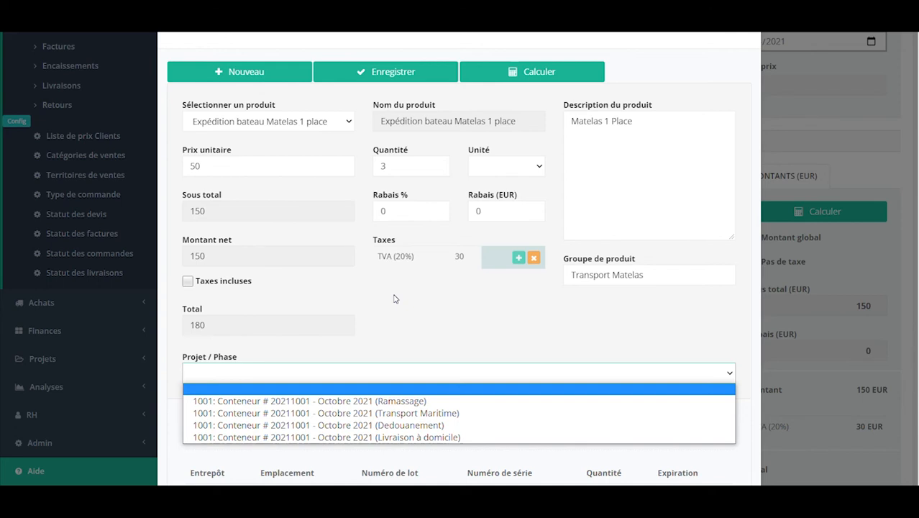
pyautogui.click(395, 331)
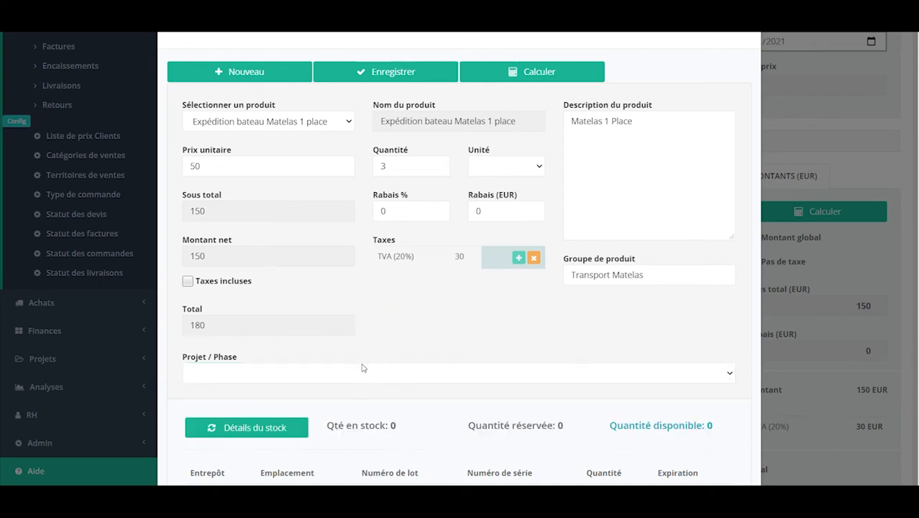
pyautogui.click(369, 378)
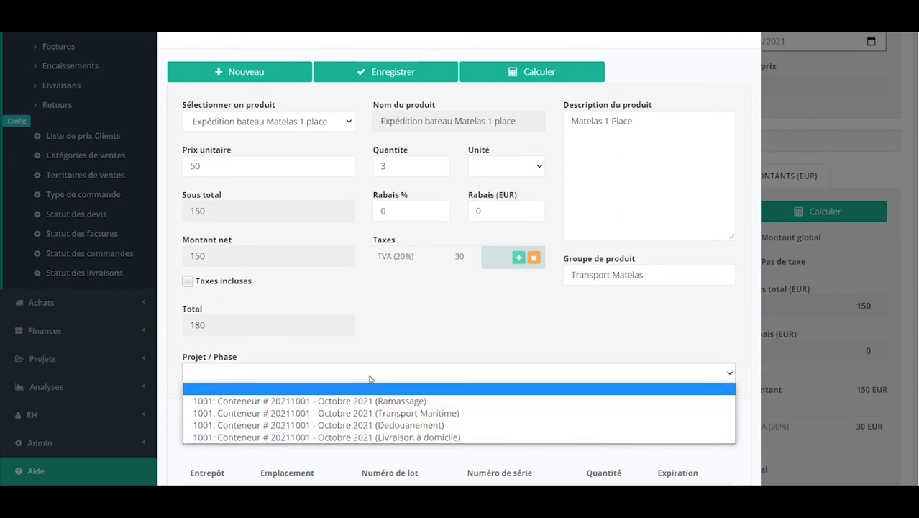
pyautogui.click(429, 307)
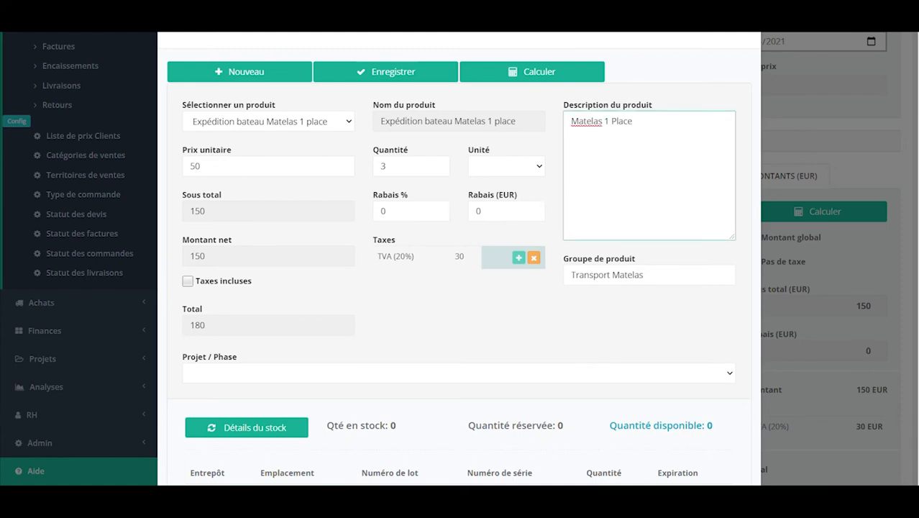
# Try adding sample text to the product description and remove it again.
pyautogui.write('etrterter')
pyautogui.press('BackSpace')
pyautogui.press('BackSpace')
pyautogui.press('BackSpace')
pyautogui.press('BackSpace')
pyautogui.press('BackSpace')
pyautogui.press('BackSpace')
pyautogui.press('BackSpace')
# Examine the stock details section of the product line, including its stock, reserved and available quantities.
pyautogui.scroll(-3, 459, 259)
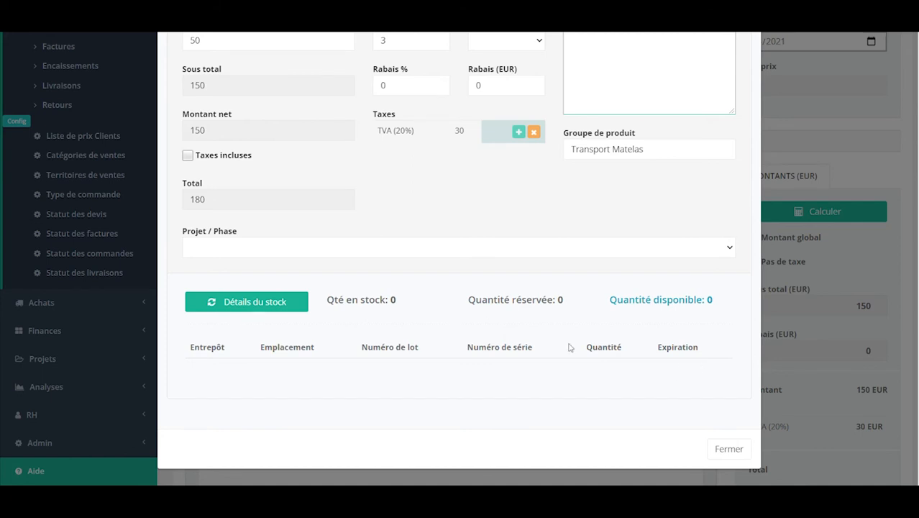
pyautogui.scroll(3, 570, 347)
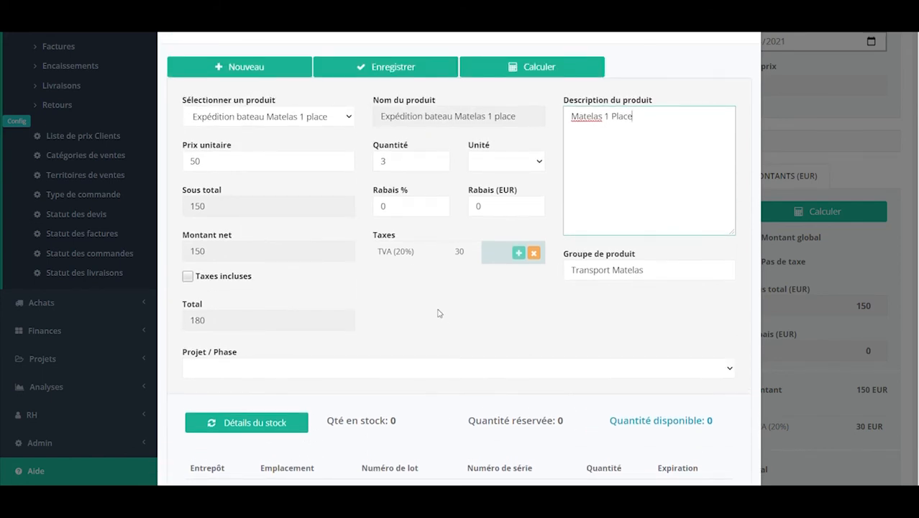
pyautogui.scroll(-1, 506, 302)
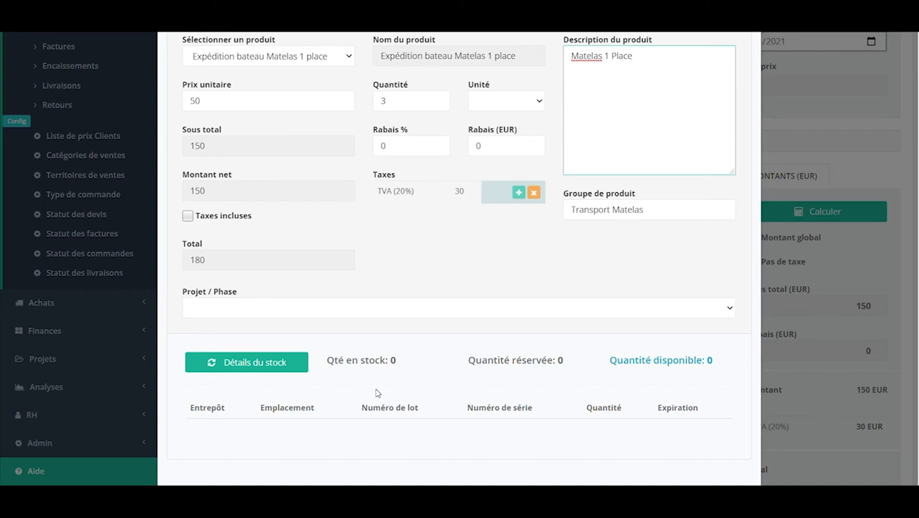
pyautogui.scroll(2, 376, 393)
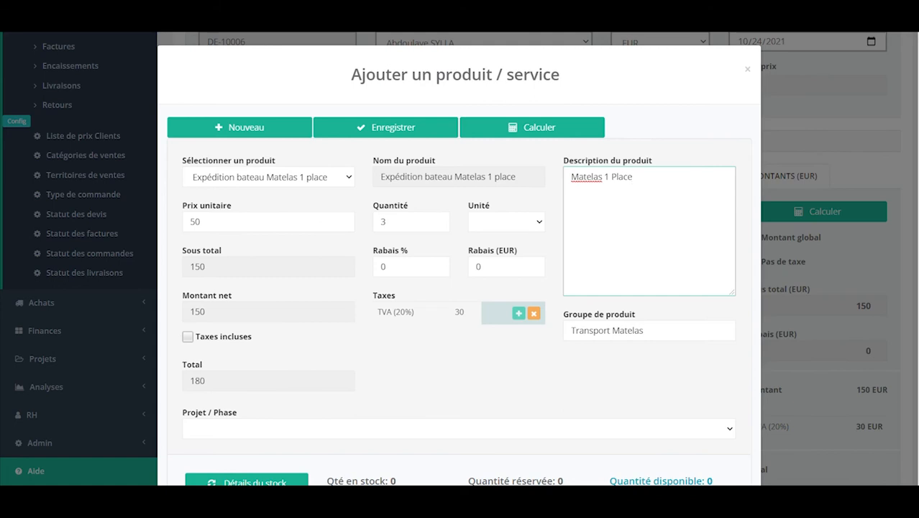
# Remove the TVA (20%) tax from the product line and apply it again.
pyautogui.click(534, 314)
pyautogui.click(576, 333)
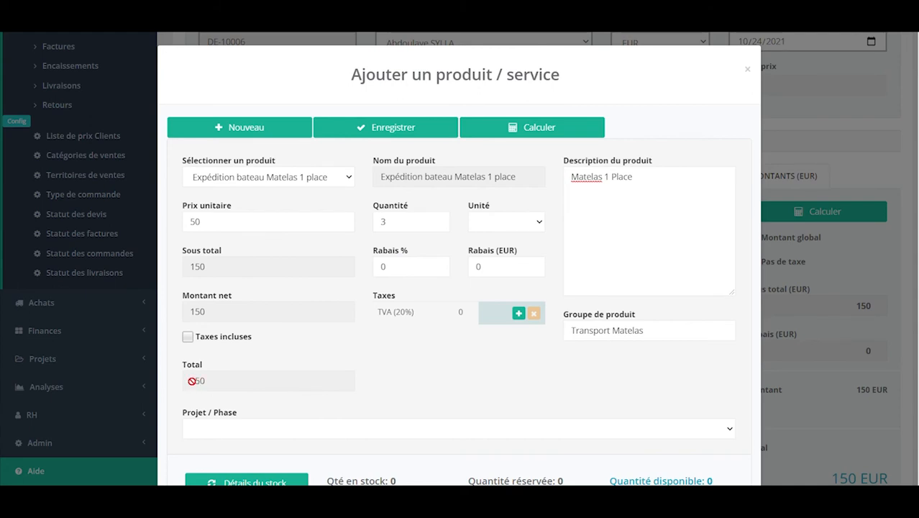
pyautogui.click(519, 314)
pyautogui.click(568, 331)
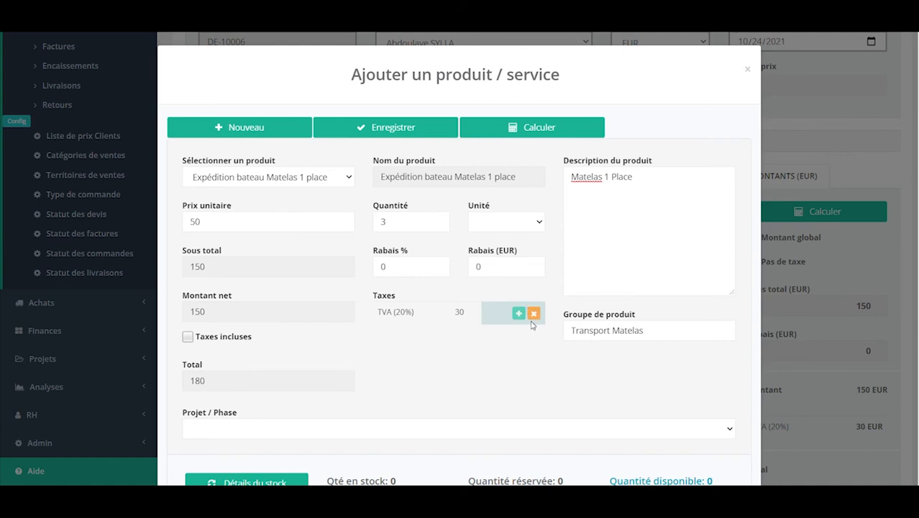
# Save the product line to the quote and close the product form.
pyautogui.scroll(-1, 420, 322)
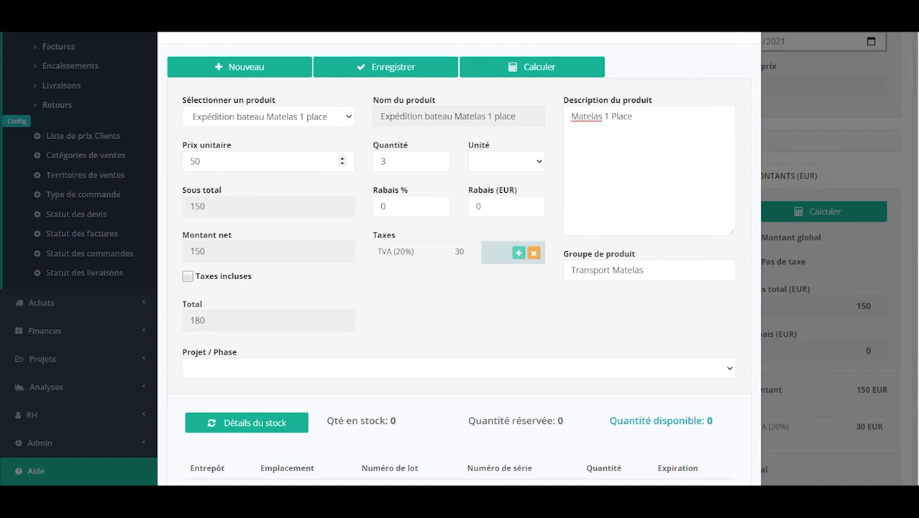
pyautogui.click(201, 161)
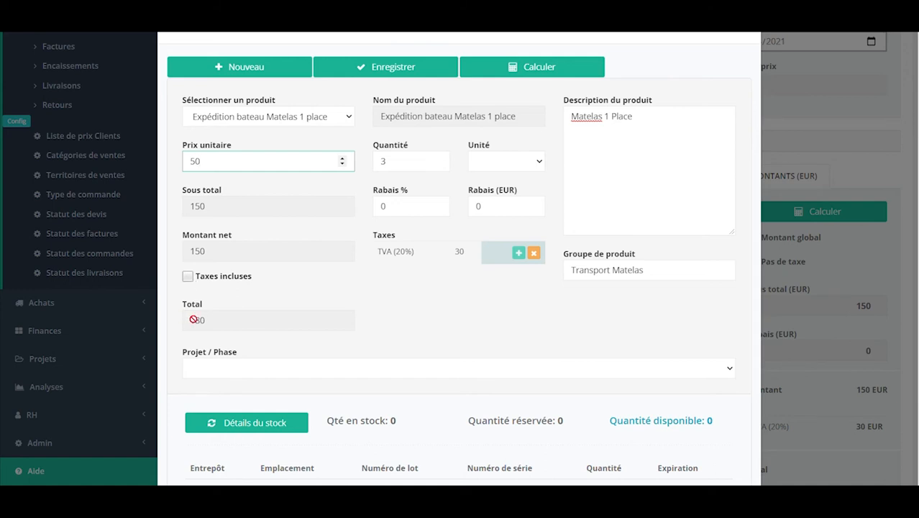
pyautogui.click(392, 68)
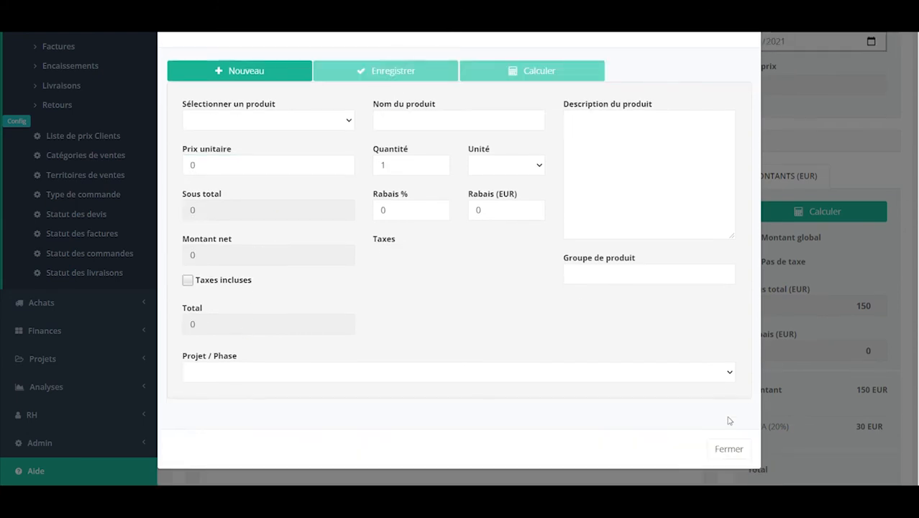
pyautogui.click(717, 455)
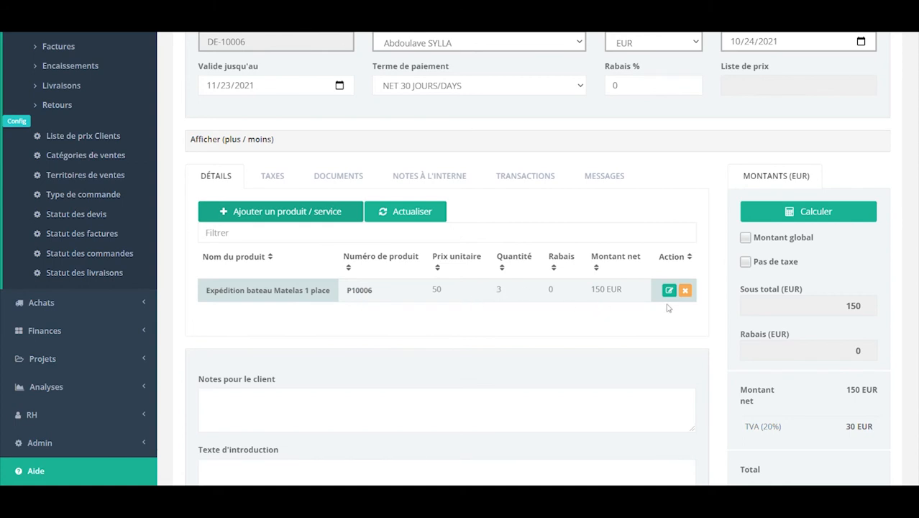
# Examine the quote's product line, customer text fields and amounts summary, including the net amount, tax and total.
pyautogui.scroll(-2, 740, 292)
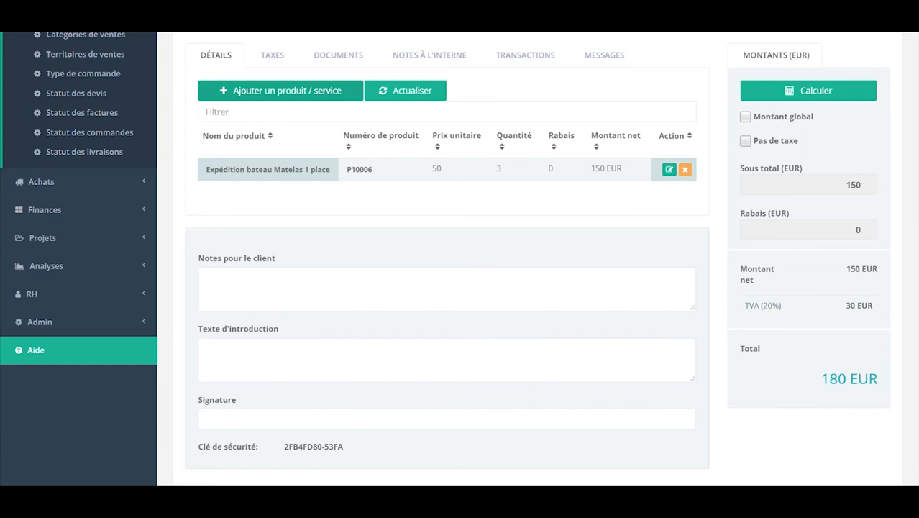
pyautogui.moveTo(819, 378); pyautogui.dragTo(890, 387)
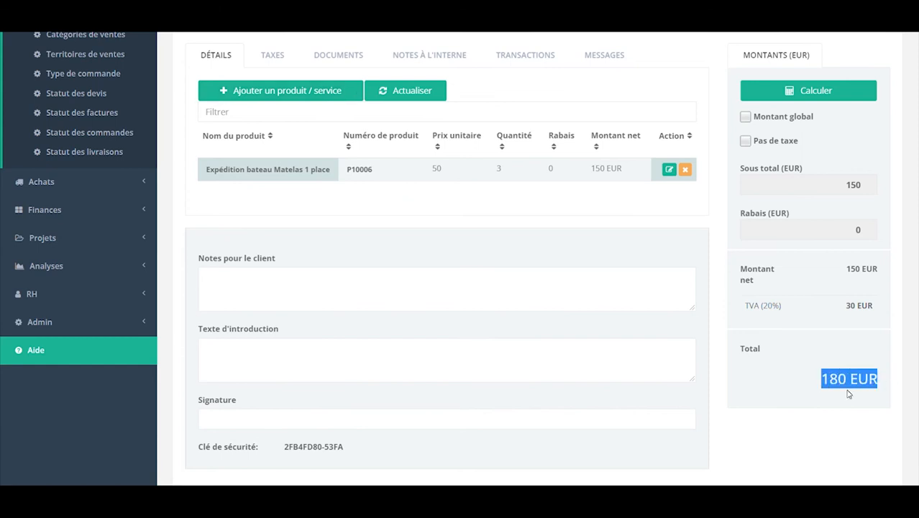
pyautogui.click(861, 400)
pyautogui.scroll(1, 861, 400)
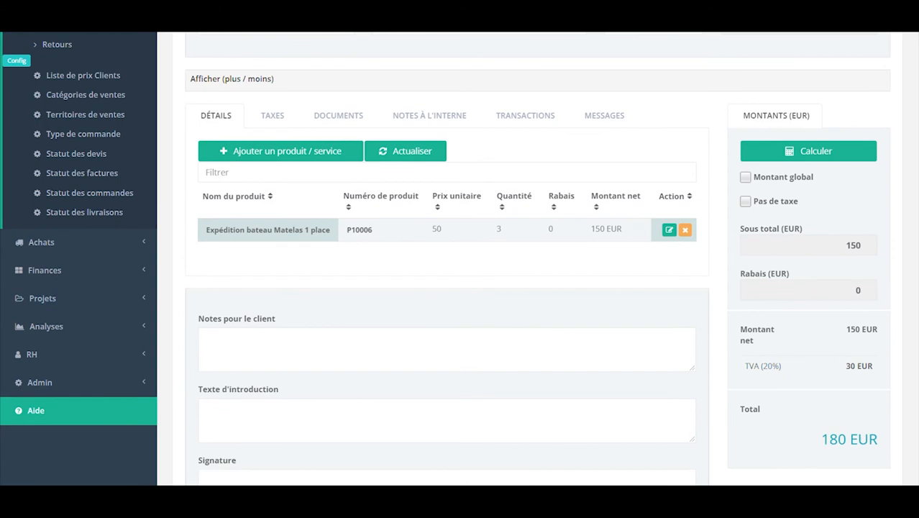
pyautogui.scroll(1, 806, 440)
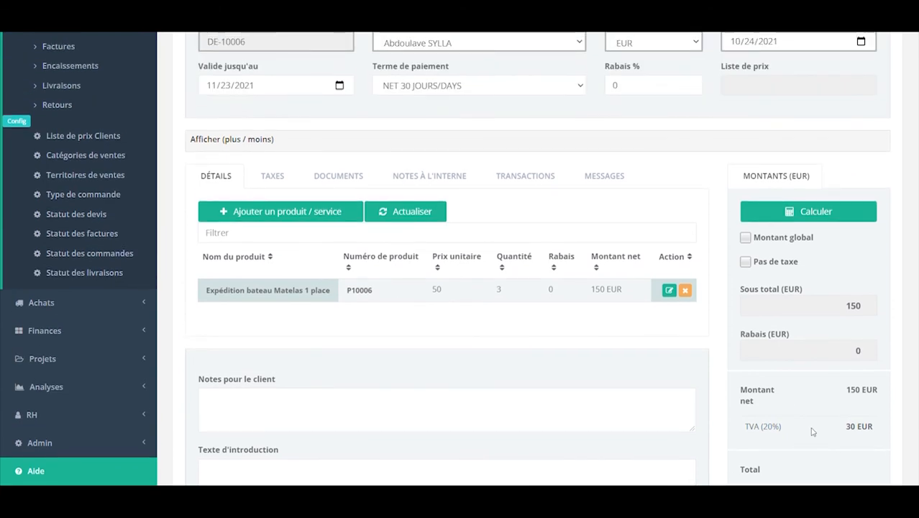
pyautogui.scroll(-1, 827, 420)
pyautogui.scroll(-1, 827, 420)
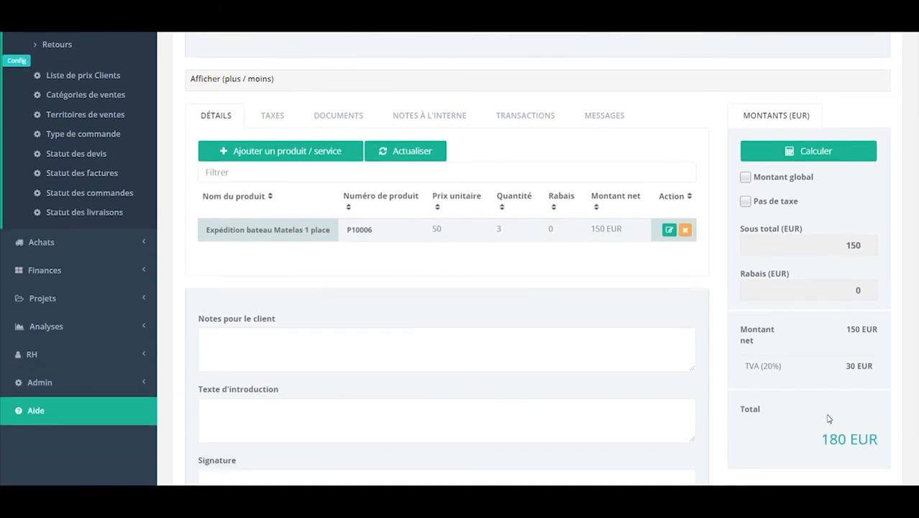
# Compare the quote's tax breakdown with its product details, and view its documents section.
pyautogui.click(270, 119)
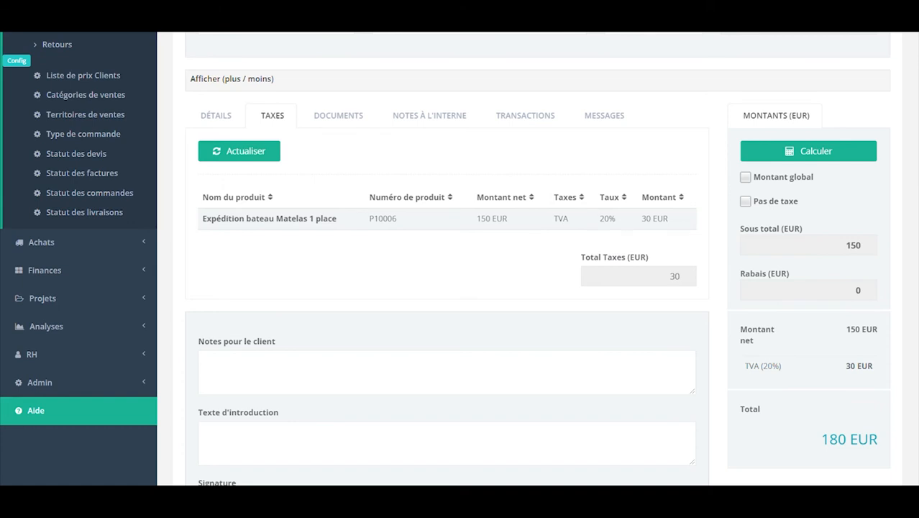
pyautogui.click(209, 116)
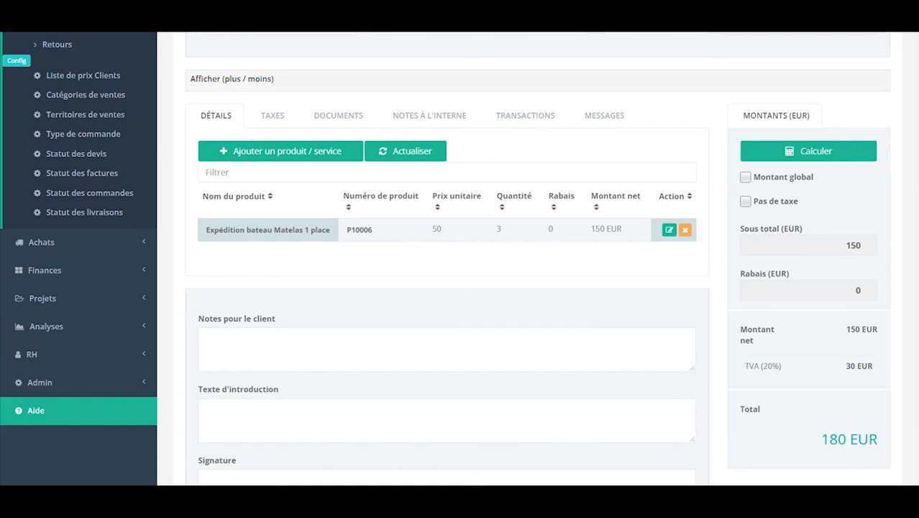
pyautogui.click(272, 117)
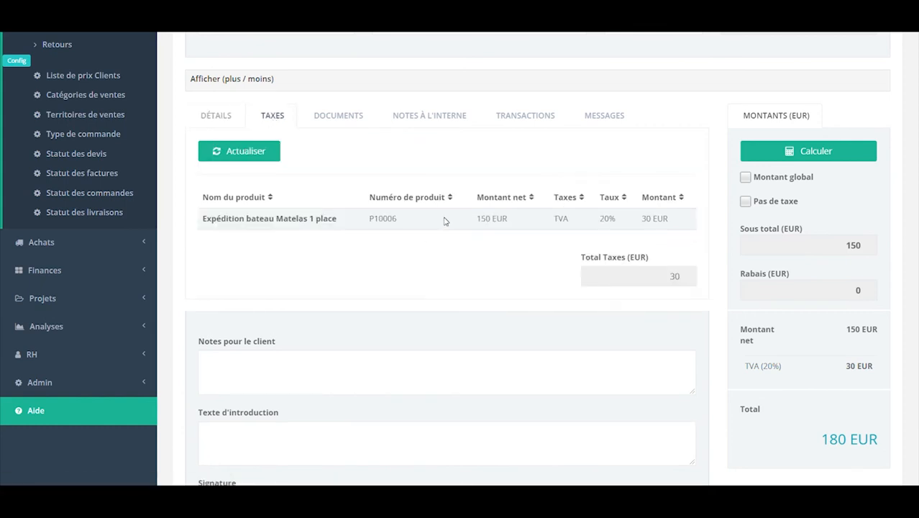
pyautogui.click(336, 117)
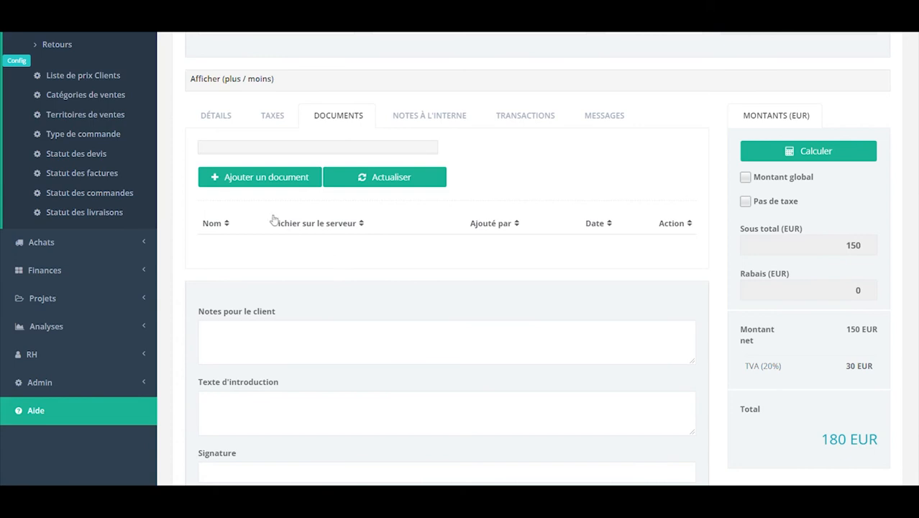
# View the quote's internal notes, open a blank note form and close it without saving.
pyautogui.click(419, 117)
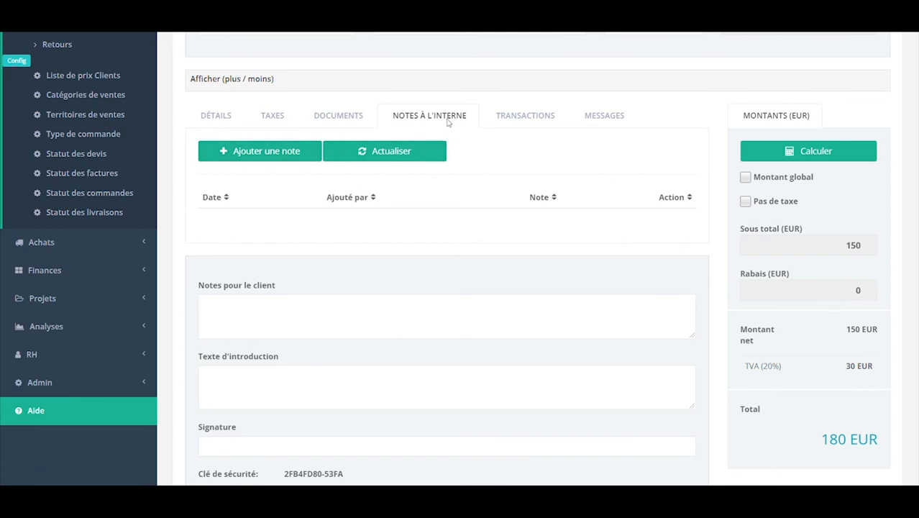
pyautogui.click(247, 154)
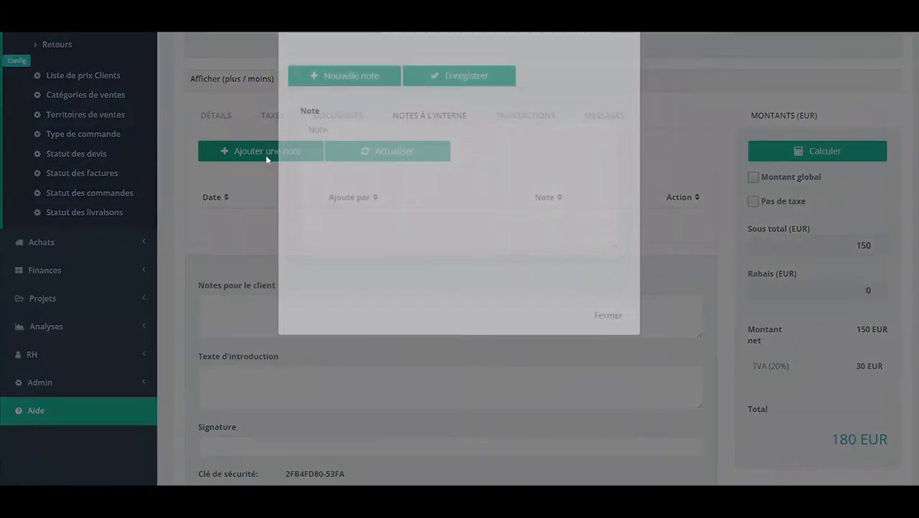
pyautogui.click(345, 202)
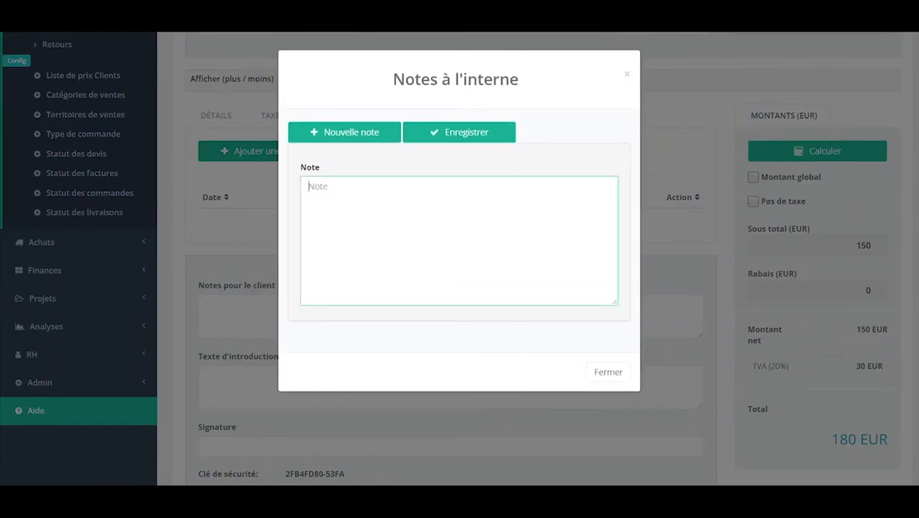
pyautogui.click(601, 373)
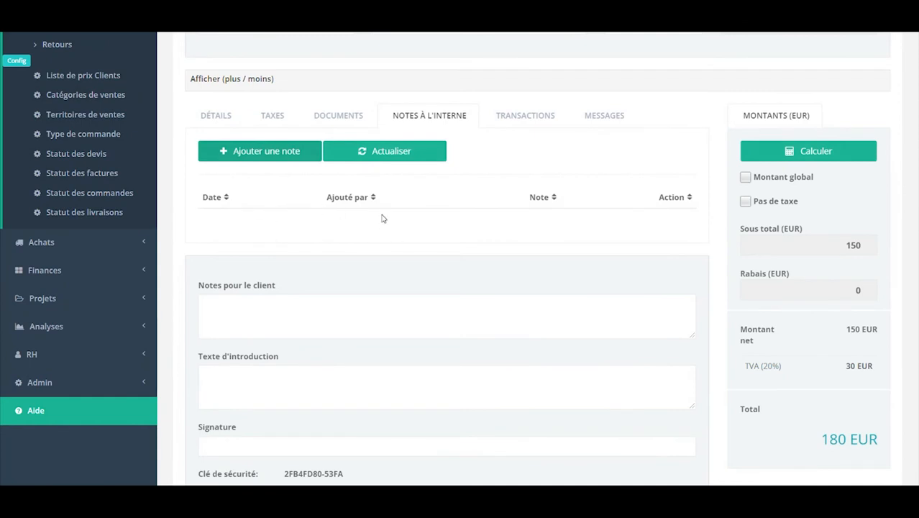
# View the quote's transactions section, going through its orders, work orders and invoices lists.
pyautogui.click(295, 296)
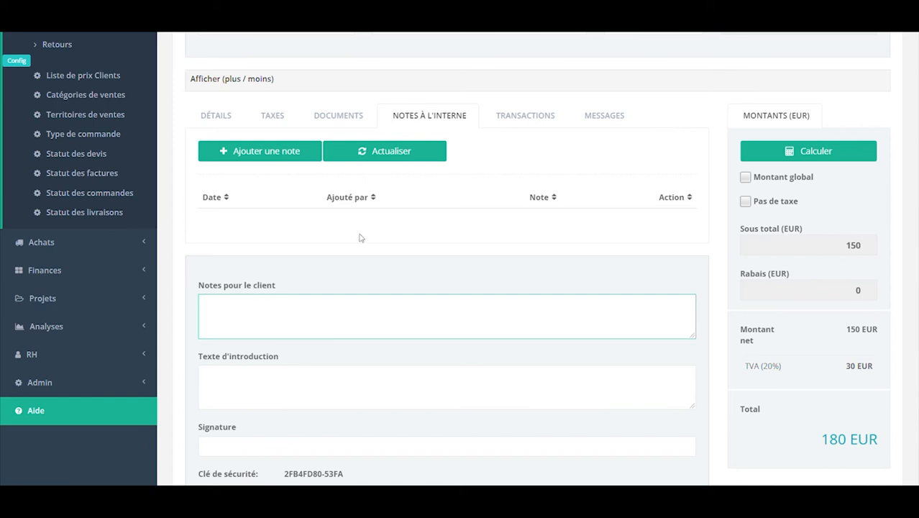
pyautogui.click(530, 117)
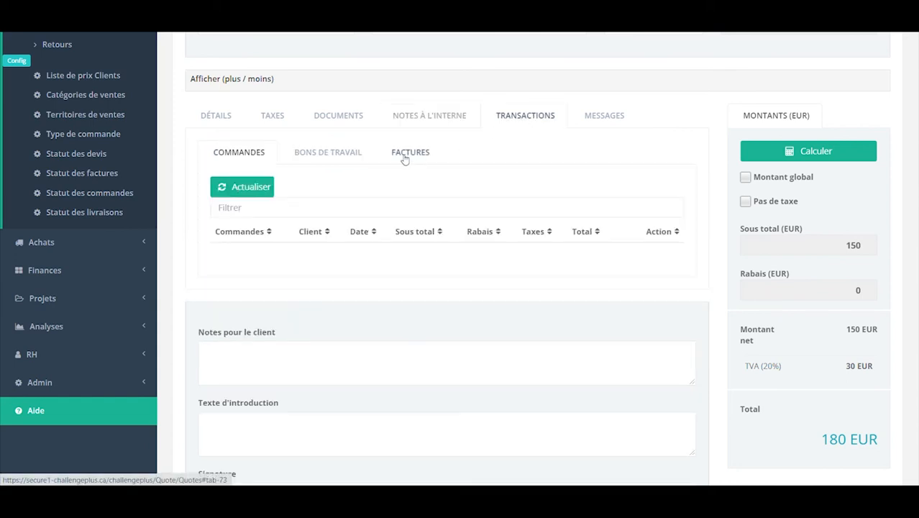
pyautogui.scroll(1, 432, 180)
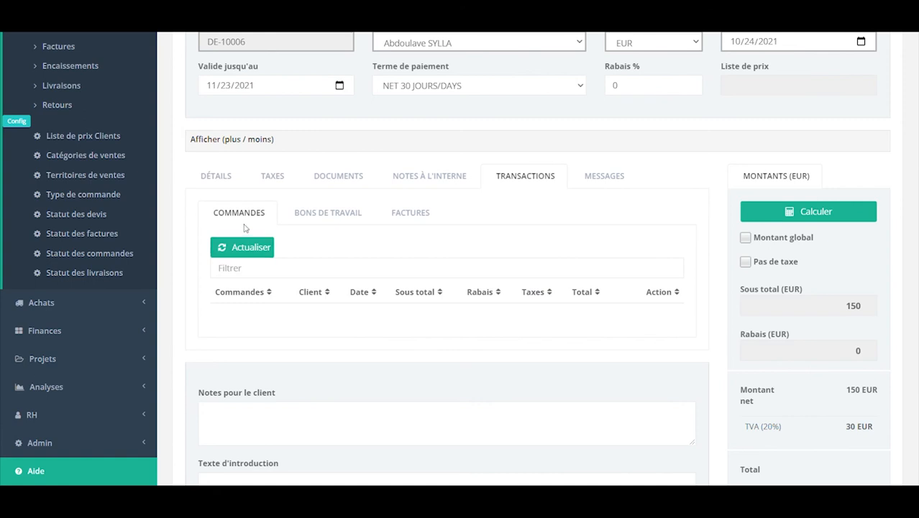
pyautogui.click(322, 214)
pyautogui.click(404, 219)
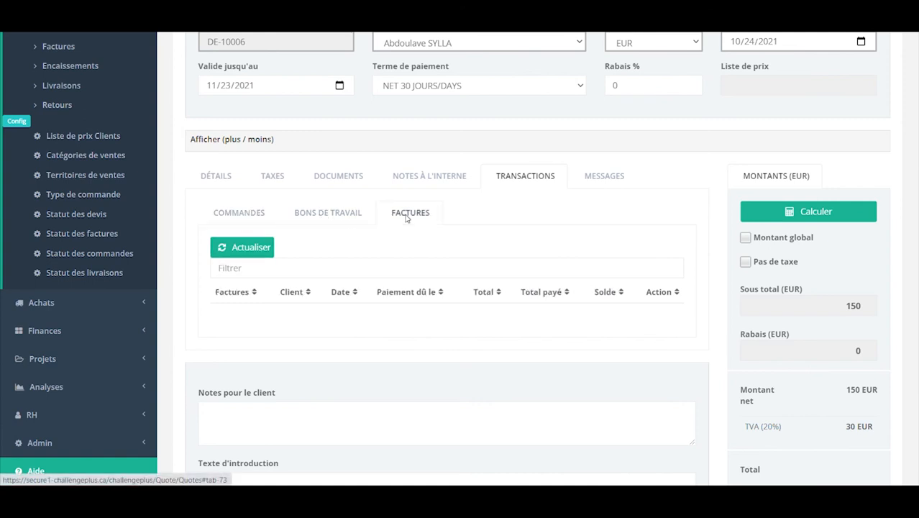
pyautogui.click(309, 215)
pyautogui.click(257, 214)
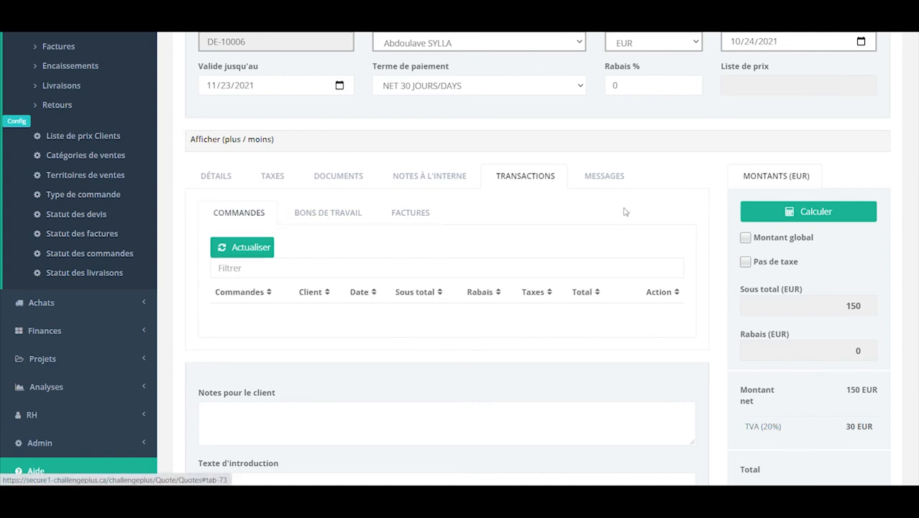
# View the quote's messages section and look over the quote header again.
pyautogui.click(604, 178)
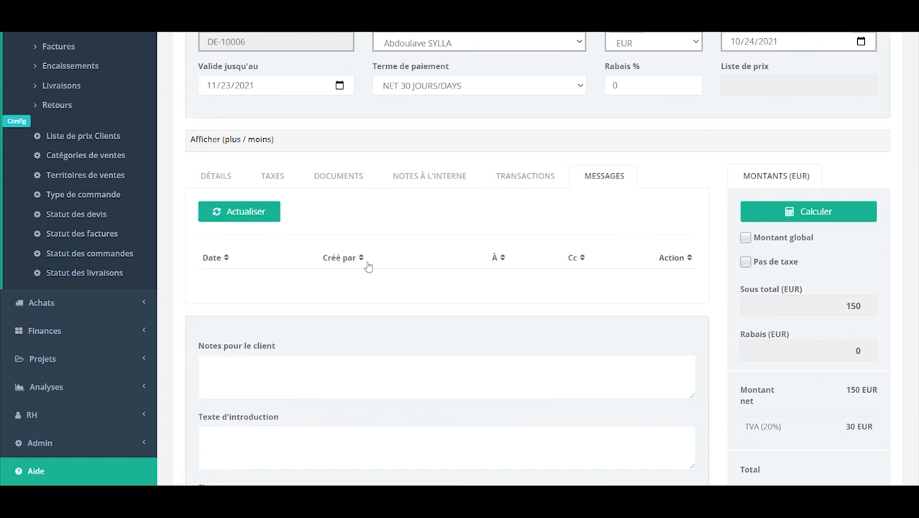
pyautogui.scroll(1, 369, 267)
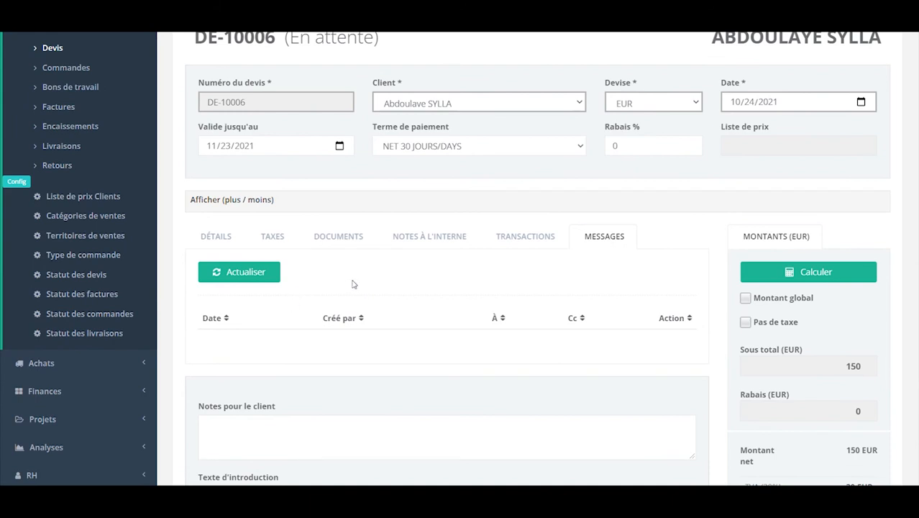
pyautogui.scroll(2, 356, 284)
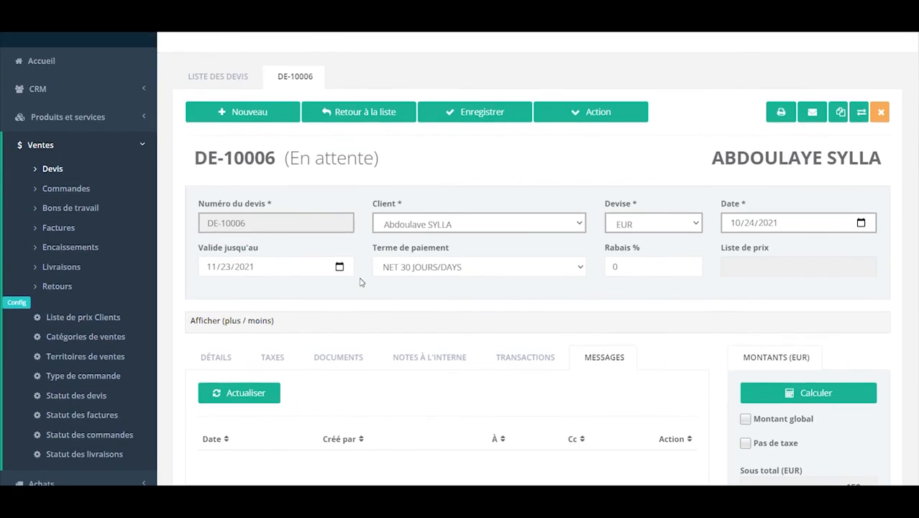
pyautogui.scroll(-1, 361, 282)
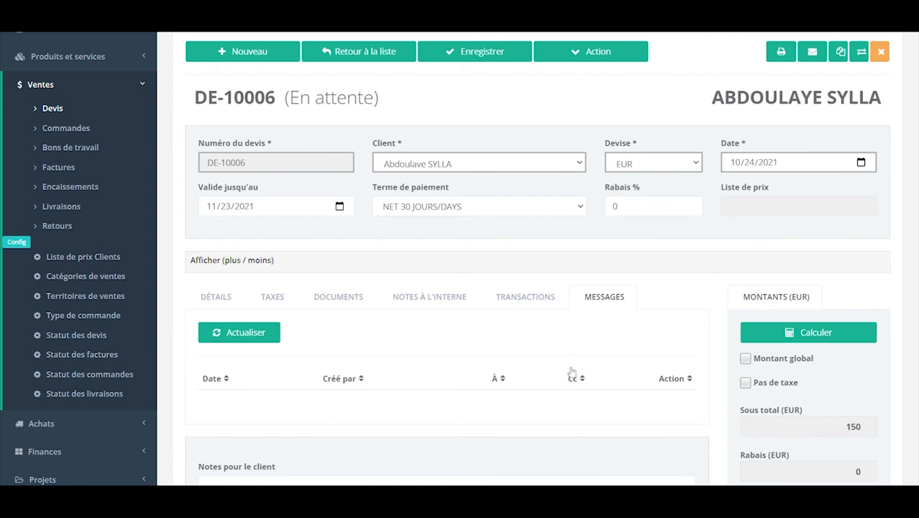
pyautogui.scroll(-1, 574, 397)
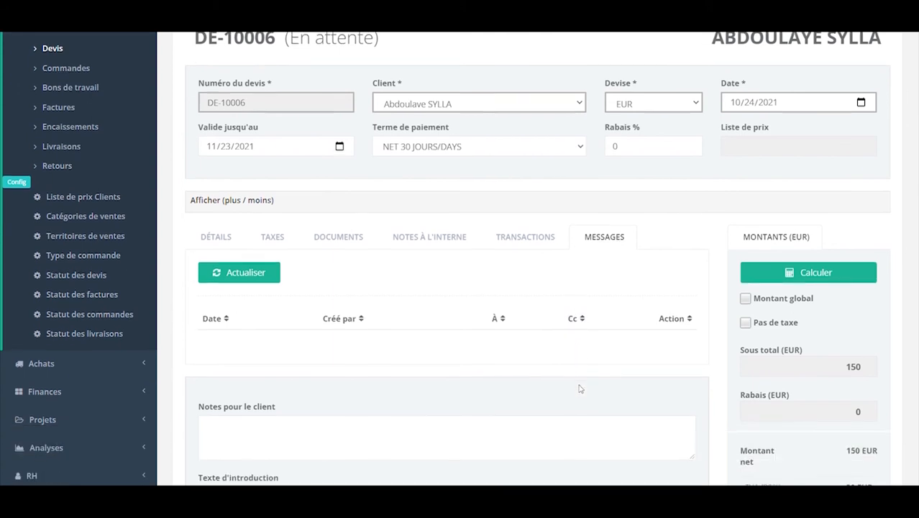
pyautogui.scroll(2, 576, 389)
pyautogui.scroll(1, 563, 387)
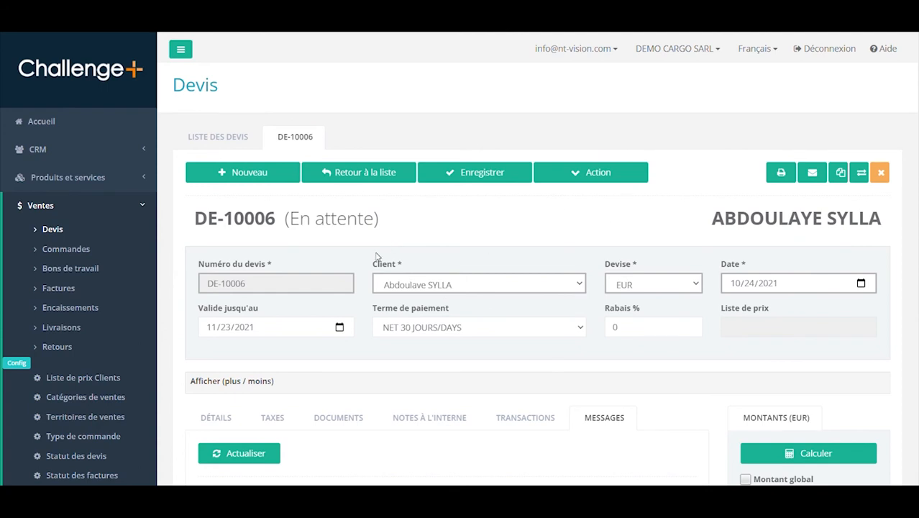
# Print the quote to a PDF and open the downloaded file.
pyautogui.click(588, 177)
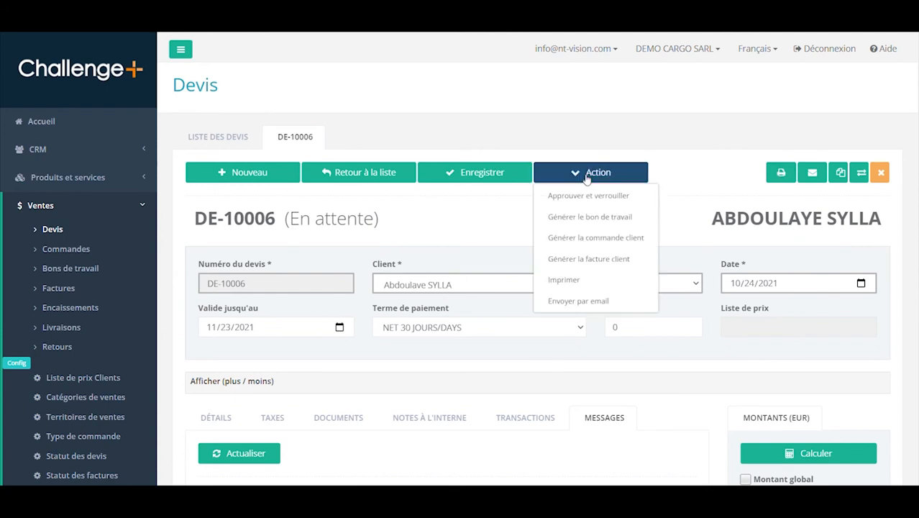
pyautogui.click(705, 187)
pyautogui.click(782, 174)
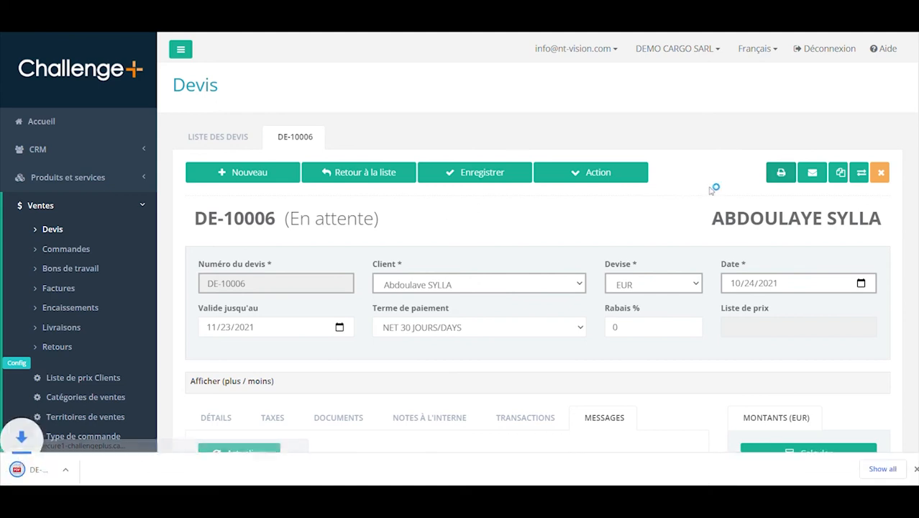
pyautogui.click(47, 472)
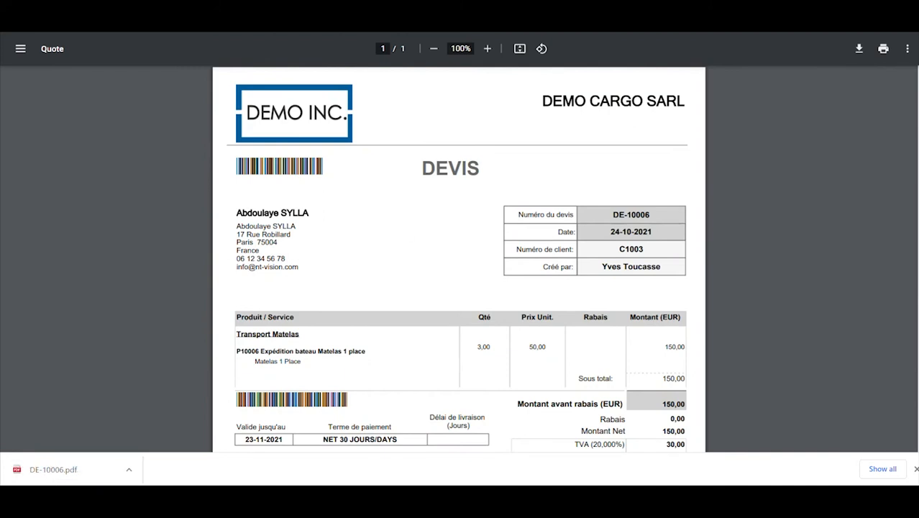
# Examine the printed quote's company header, customer block, product line, payment terms, notes and totals.
pyautogui.scroll(-1, 384, 226)
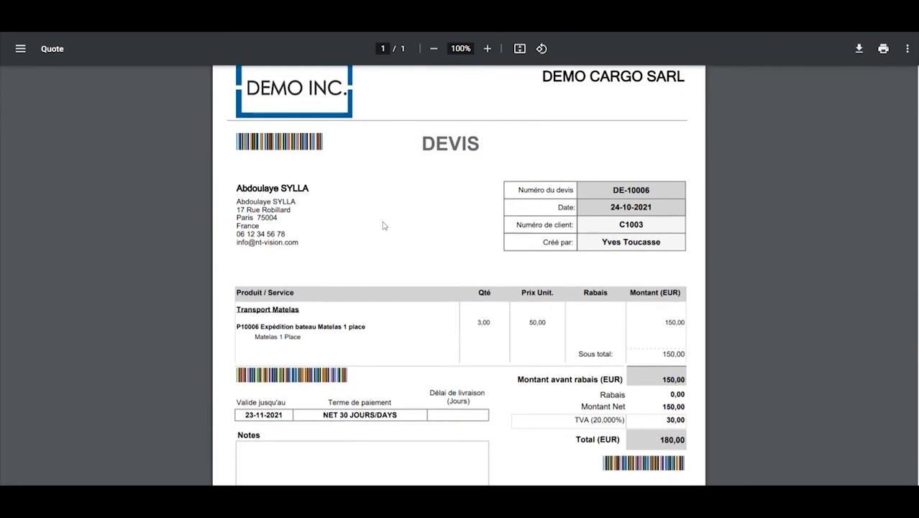
pyautogui.scroll(-3, 384, 226)
pyautogui.scroll(-3, 321, 173)
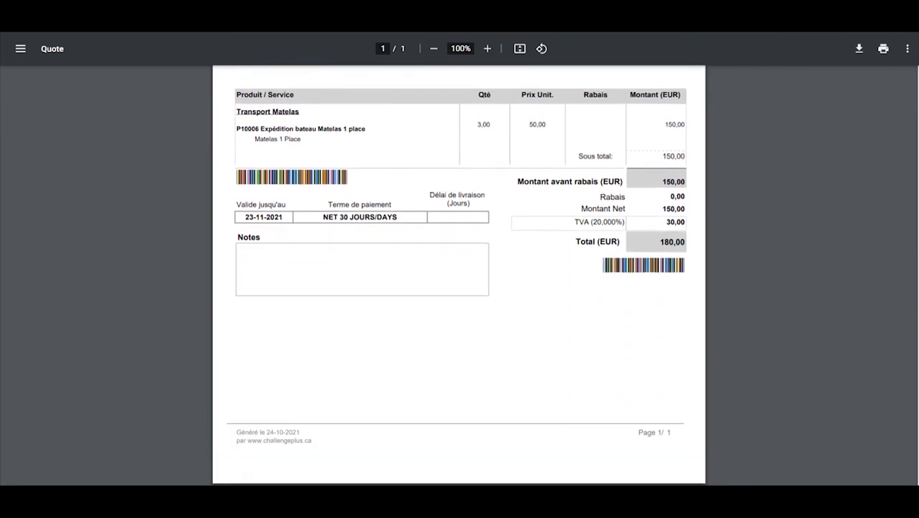
pyautogui.scroll(5, 299, 123)
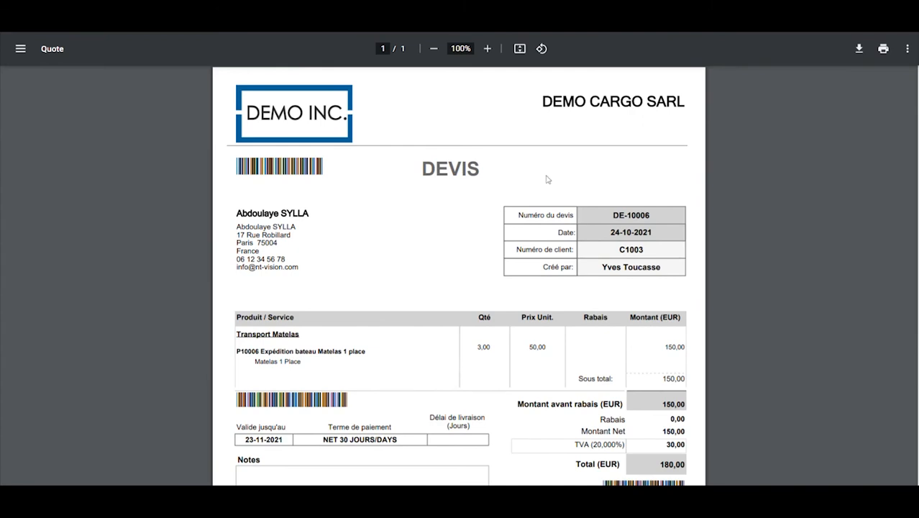
pyautogui.scroll(-5, 512, 286)
pyautogui.scroll(6, 385, 193)
pyautogui.scroll(-2, 339, 212)
pyautogui.scroll(2, 375, 305)
pyautogui.scroll(-4, 481, 246)
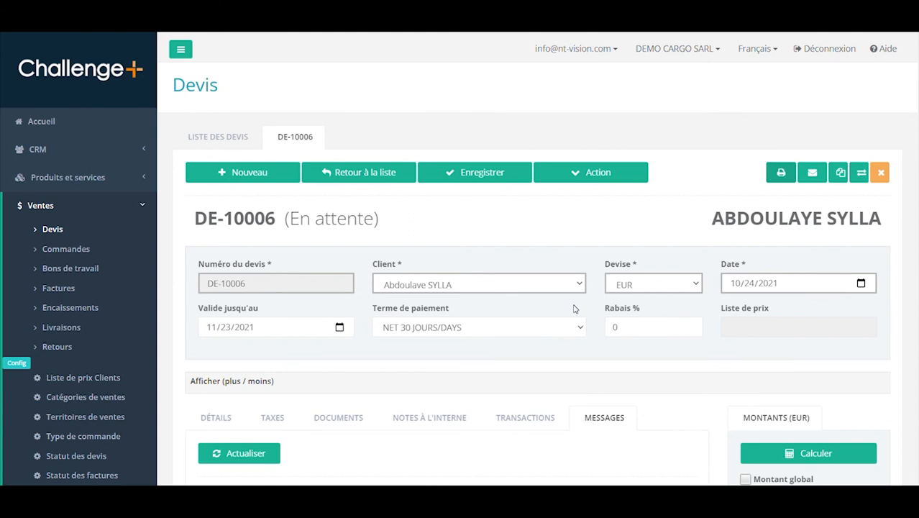
# Open the quote's send-by-email form and review the full prefilled message text.
pyautogui.click(587, 176)
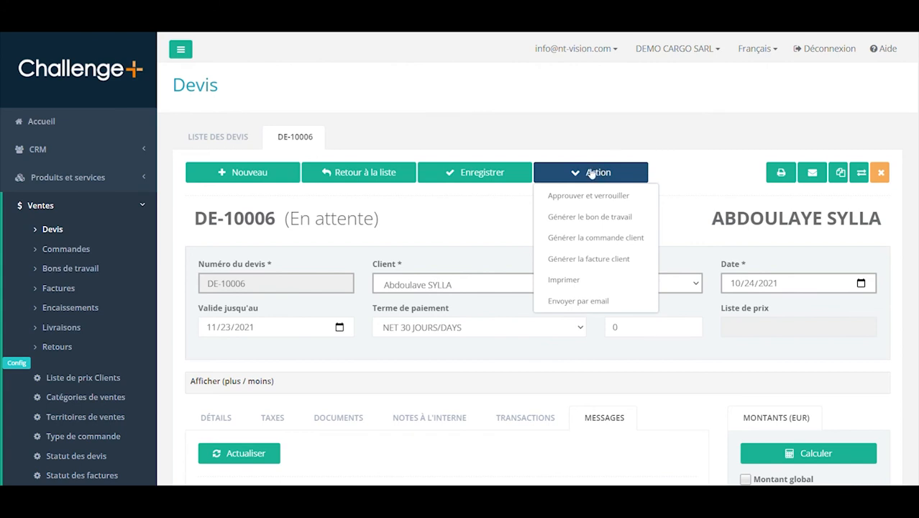
pyautogui.click(582, 302)
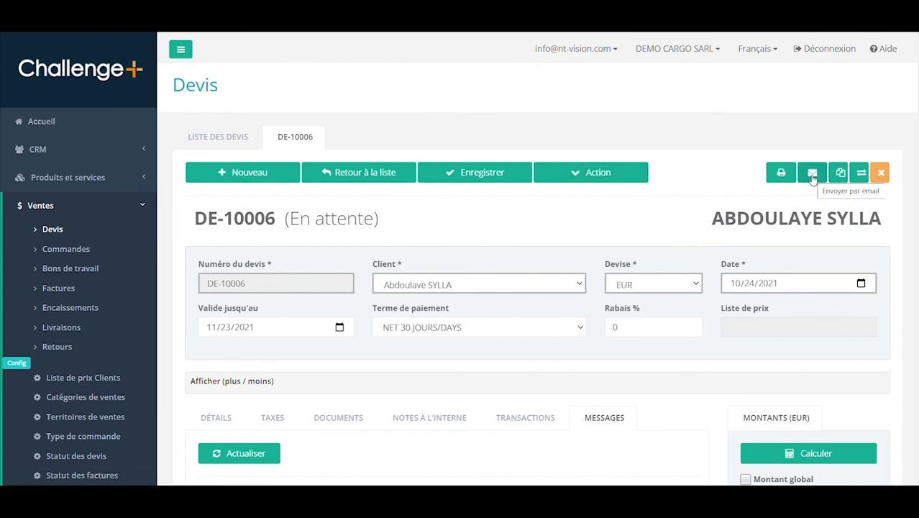
pyautogui.click(812, 176)
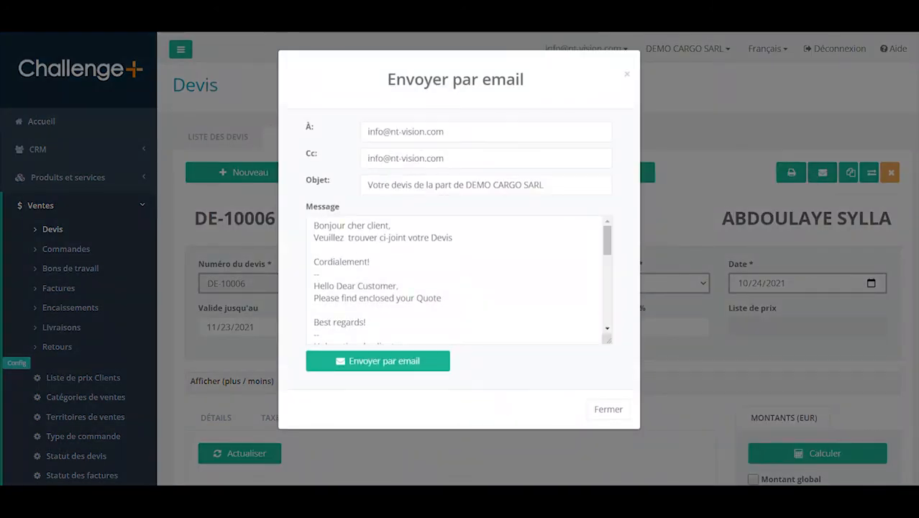
pyautogui.moveTo(314, 225); pyautogui.dragTo(315, 309)
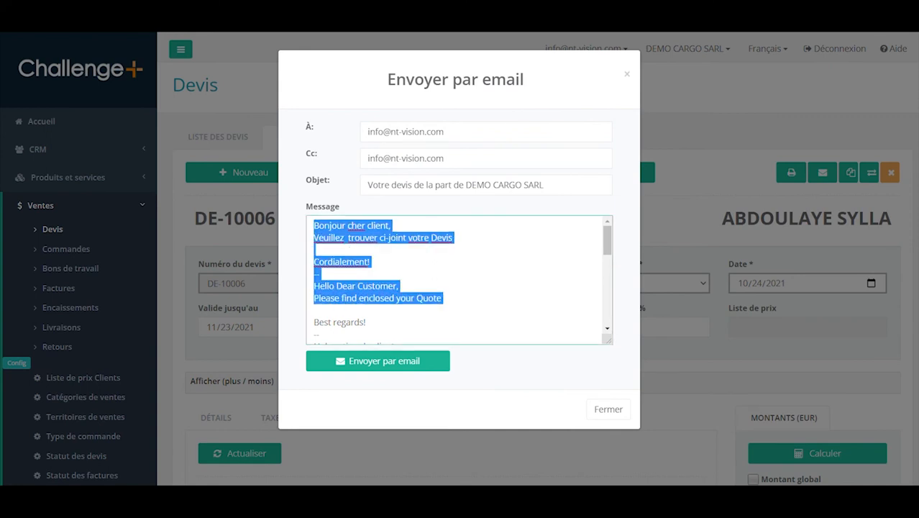
pyautogui.click(371, 261)
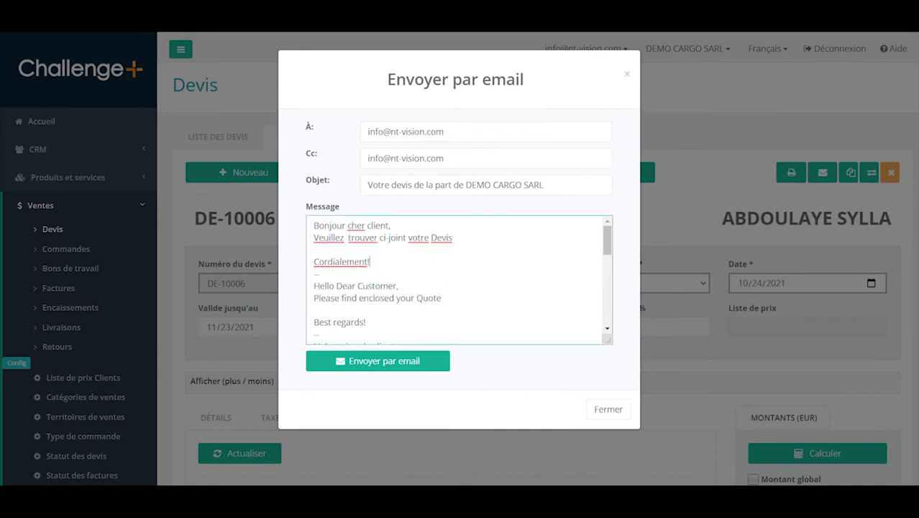
pyautogui.moveTo(371, 262); pyautogui.dragTo(385, 352)
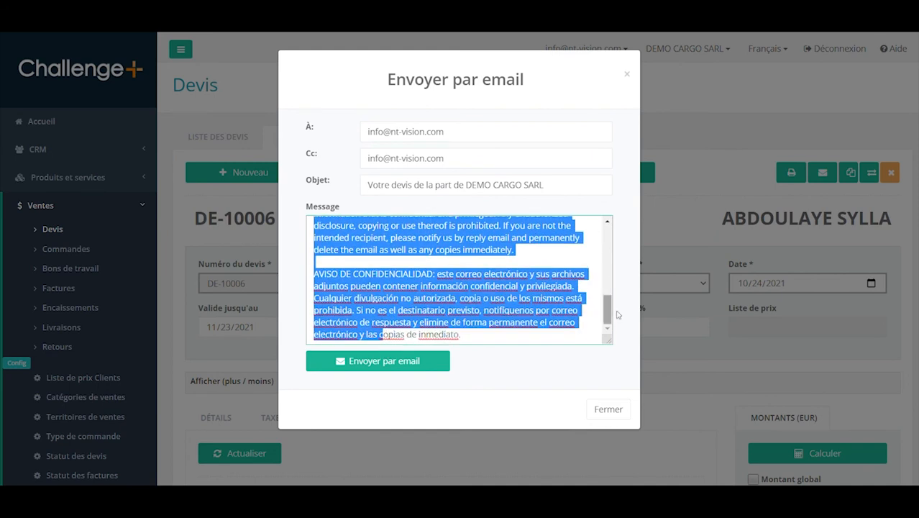
pyautogui.moveTo(610, 308); pyautogui.dragTo(614, 219)
pyautogui.click(314, 249)
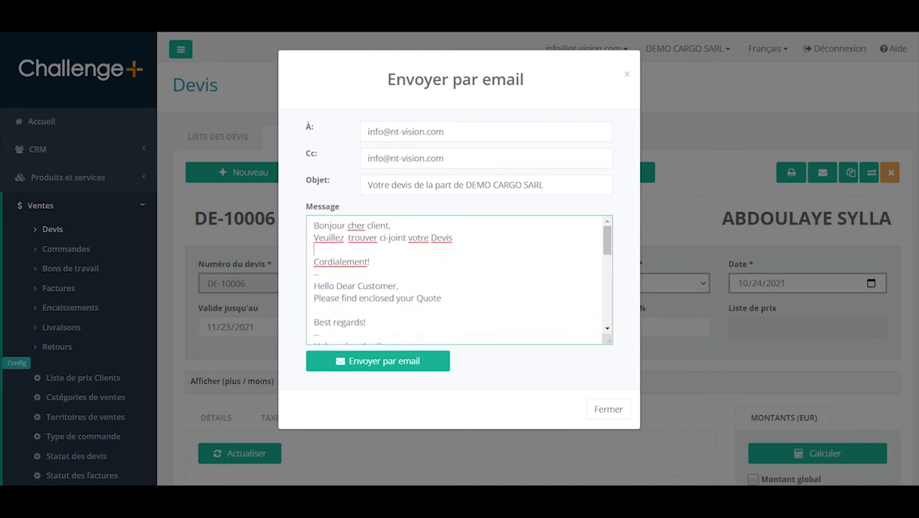
# Check the email form's subject, Cc and recipient fields, and close the form without sending.
pyautogui.click(548, 184)
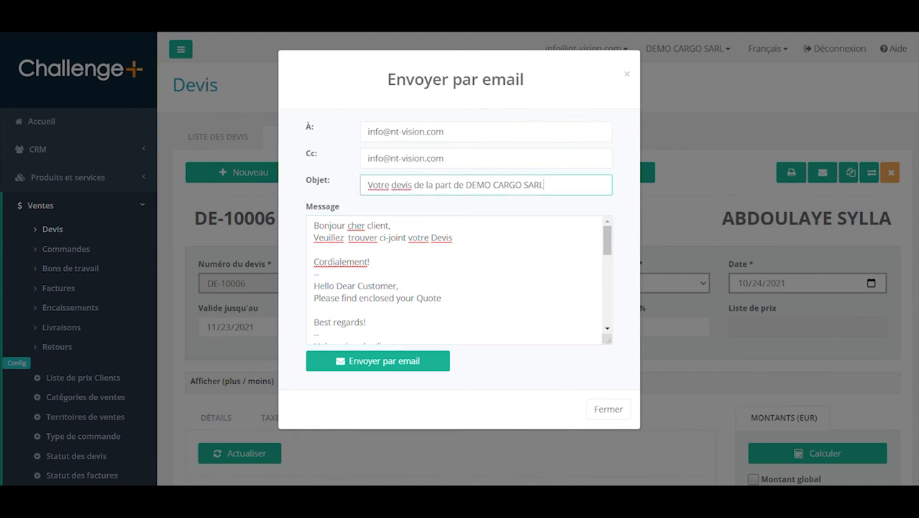
pyautogui.moveTo(453, 158); pyautogui.dragTo(364, 158)
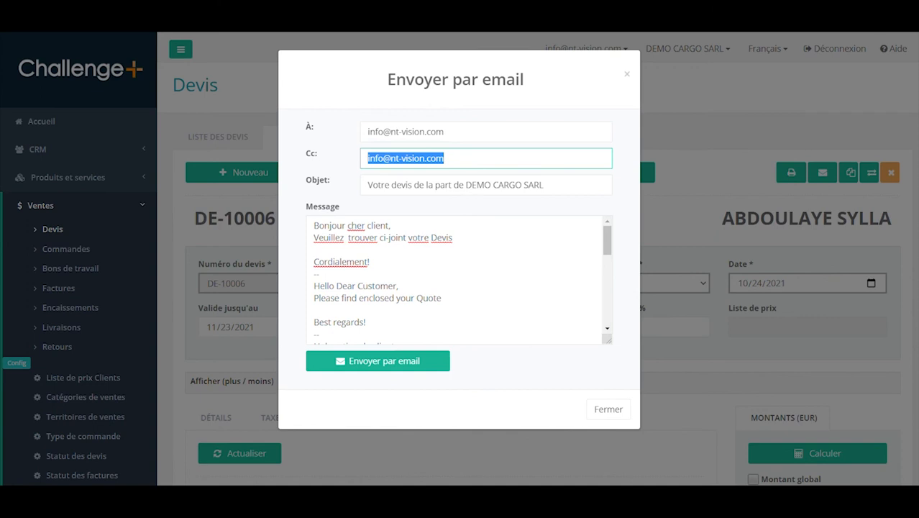
pyautogui.moveTo(443, 132); pyautogui.dragTo(349, 133)
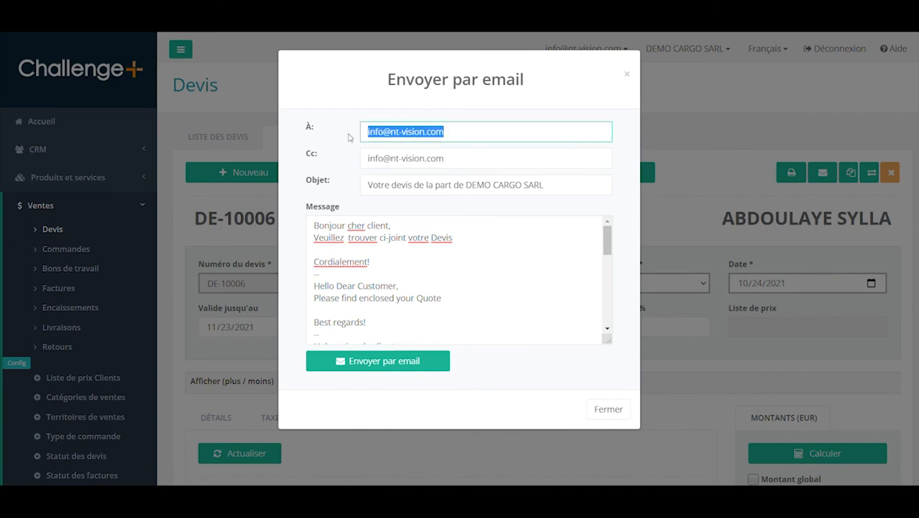
pyautogui.click(496, 132)
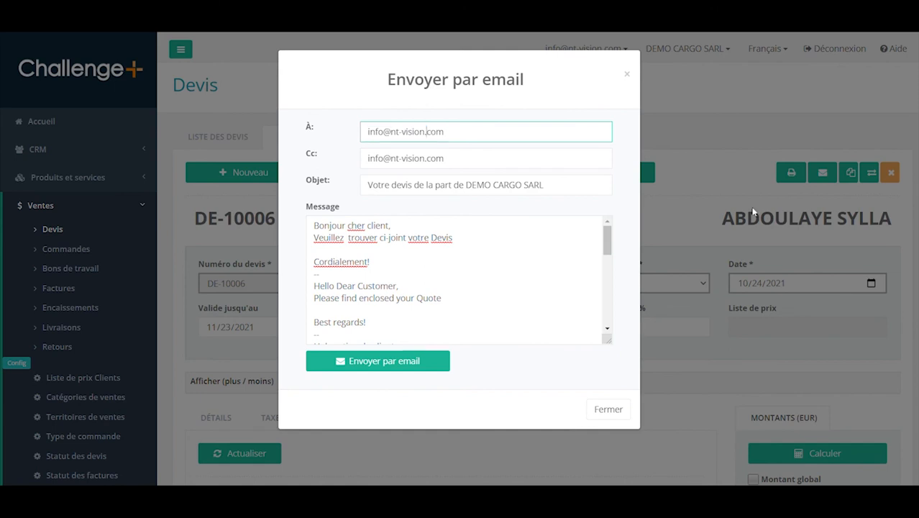
pyautogui.moveTo(444, 131); pyautogui.dragTo(349, 132)
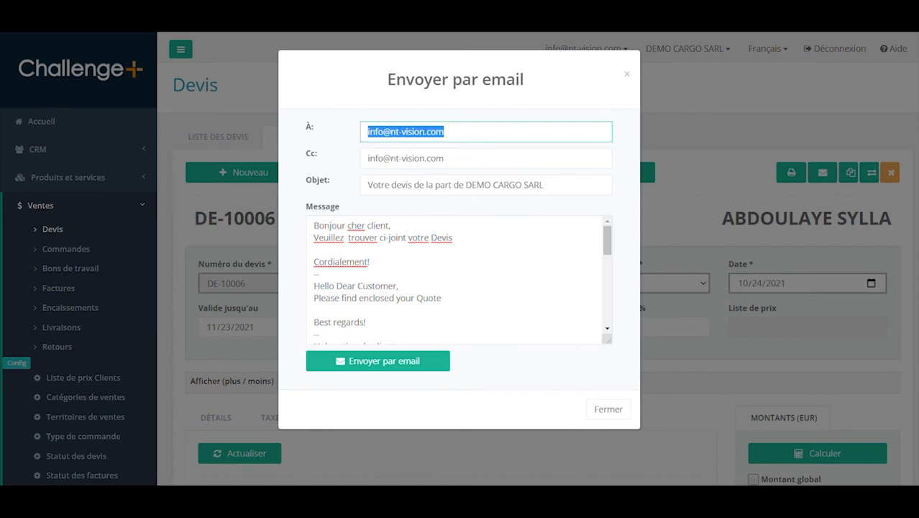
pyautogui.click(448, 132)
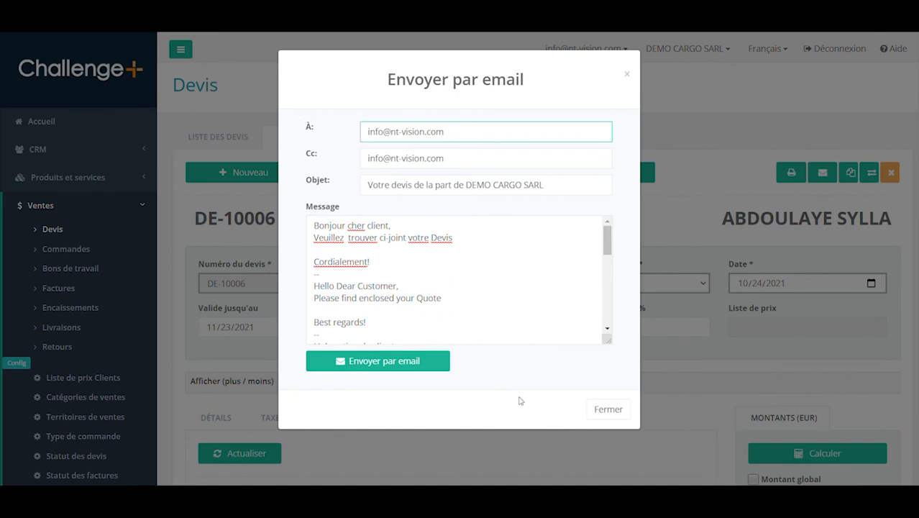
pyautogui.click(606, 410)
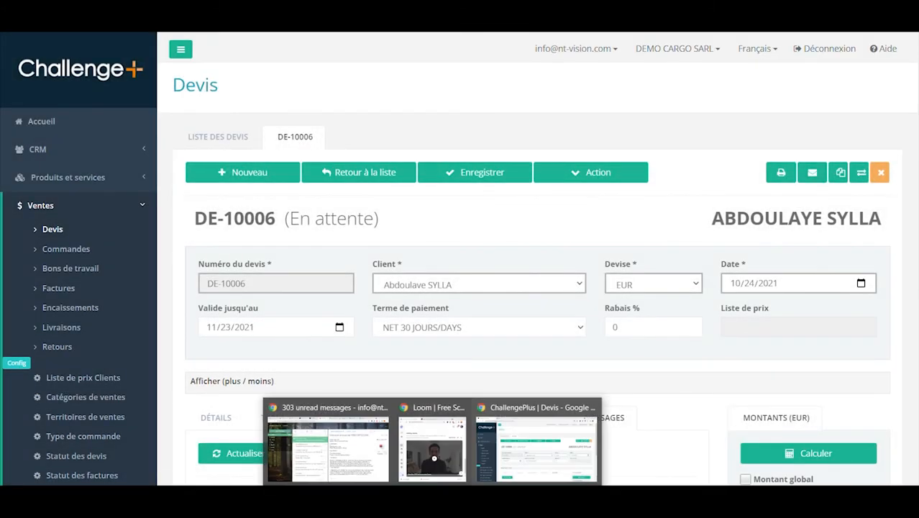
# Switch to the webmail window and examine the received quote email's message and PDF attachment.
pyautogui.click(361, 466)
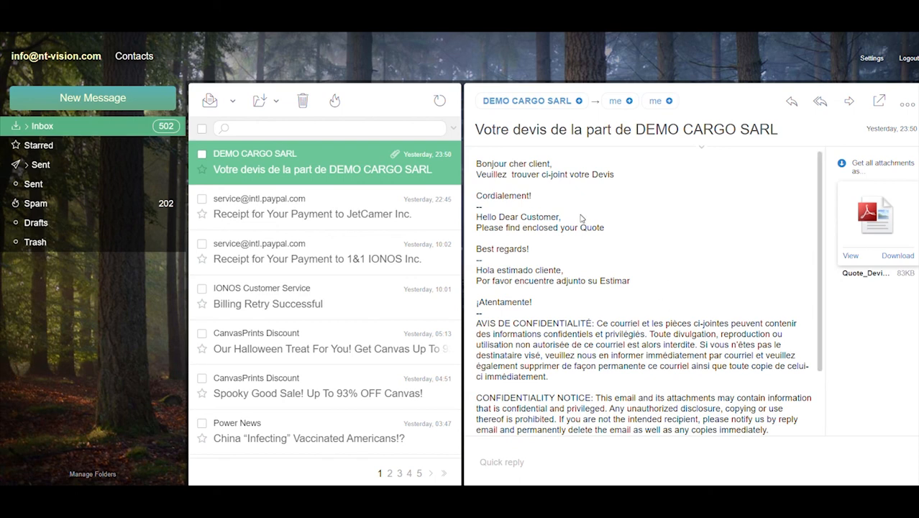
pyautogui.moveTo(492, 164); pyautogui.dragTo(535, 355)
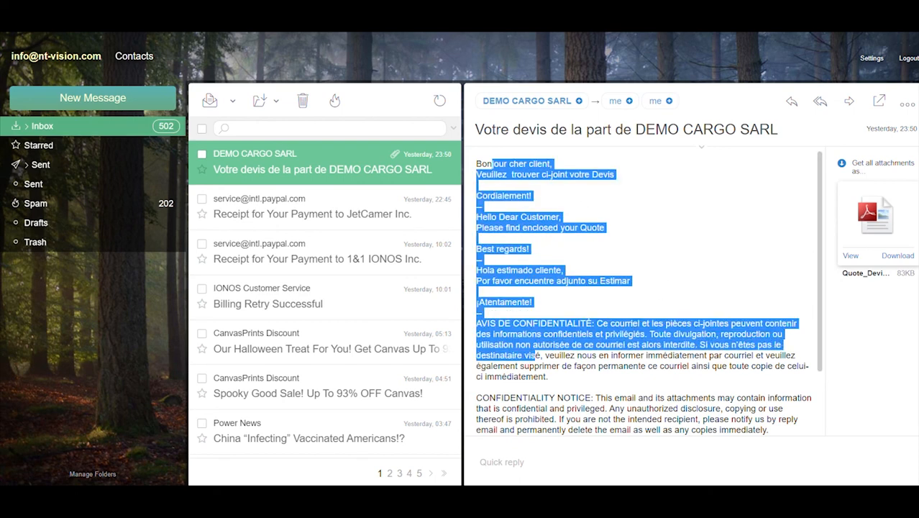
pyautogui.click(876, 230)
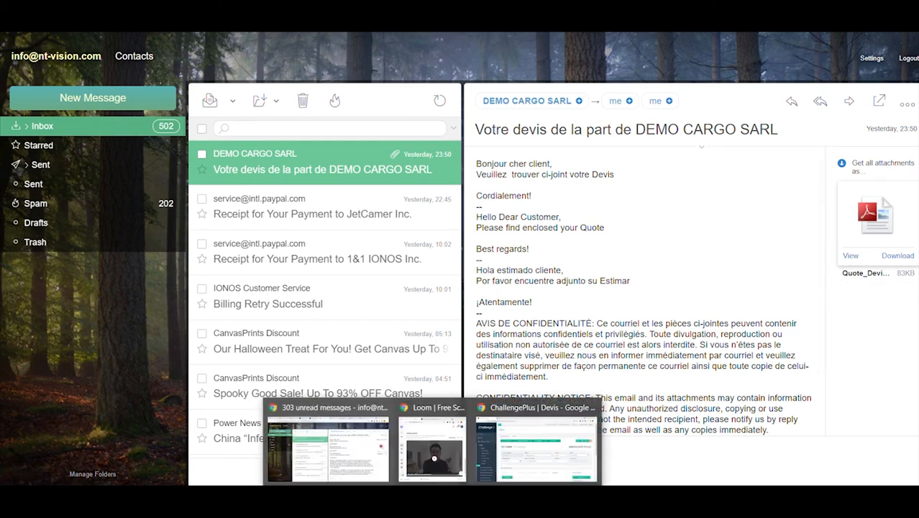
# Switch back to the Challenge+ quote window and review the quote's header and product line details.
pyautogui.click(506, 464)
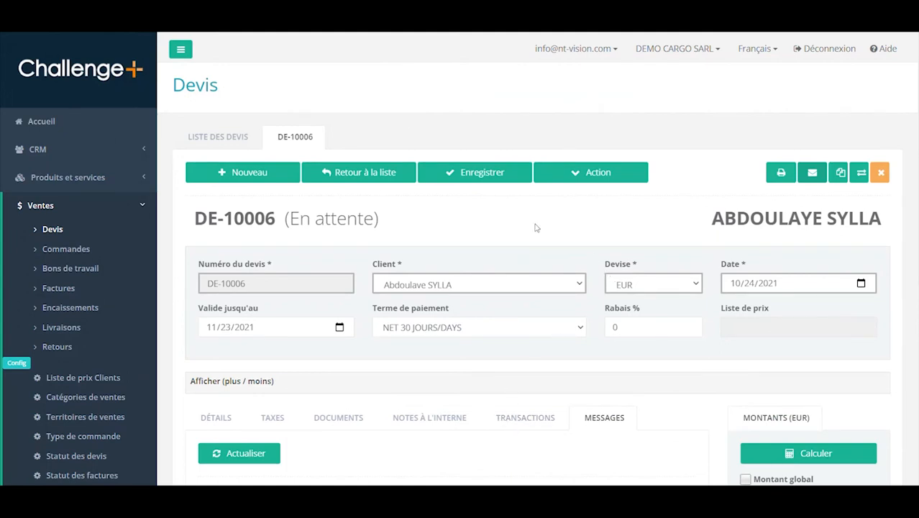
pyautogui.scroll(-3, 355, 377)
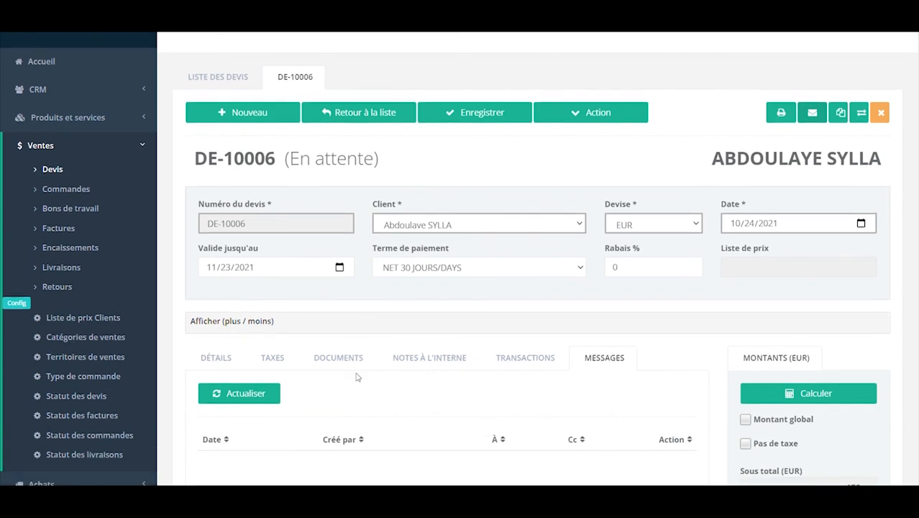
pyautogui.scroll(3, 355, 377)
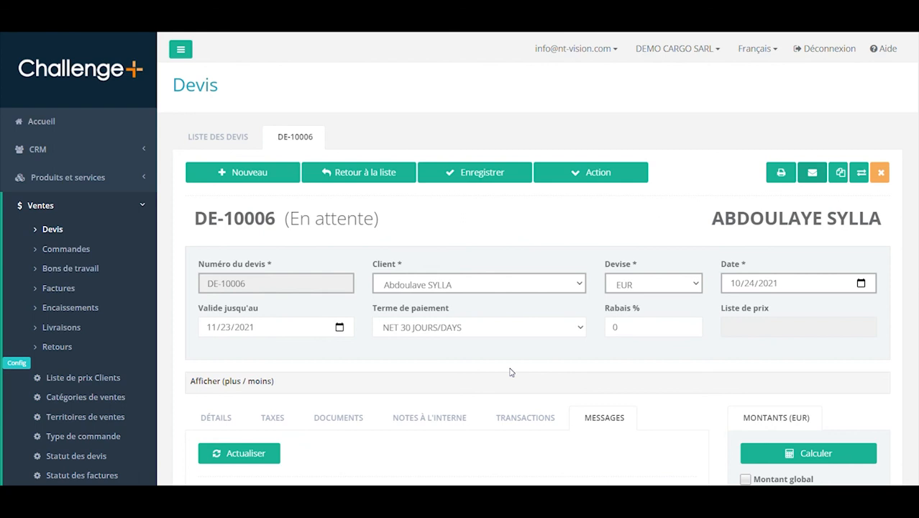
pyautogui.scroll(-3, 511, 372)
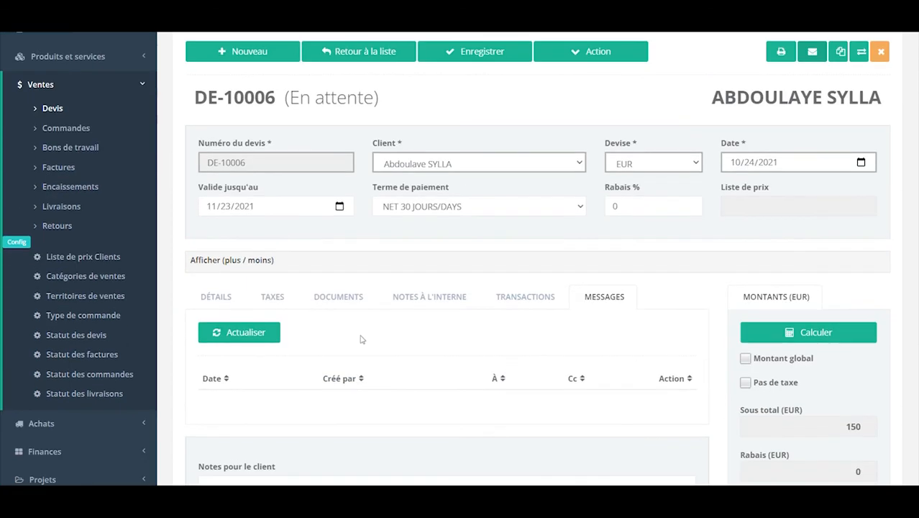
pyautogui.click(216, 297)
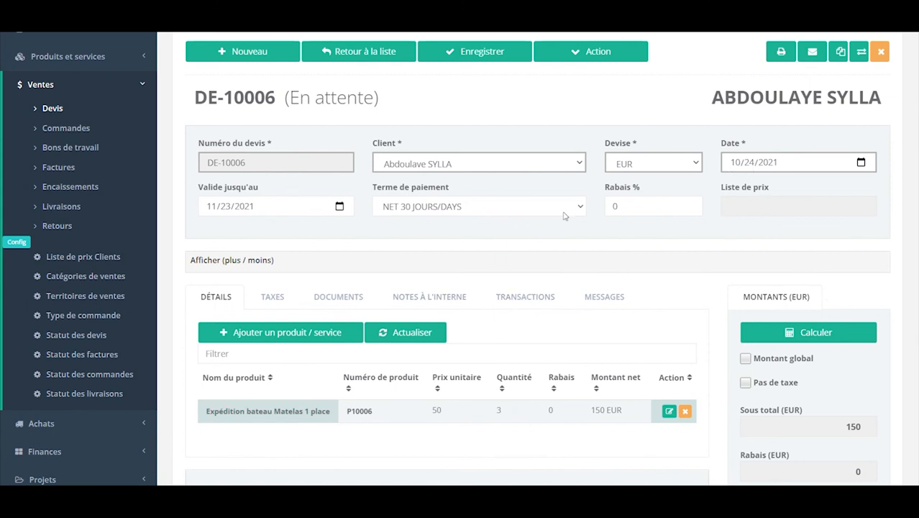
# Duplicate the open quote, confirming the copy and dismissing the resulting notice.
pyautogui.scroll(1, 719, 273)
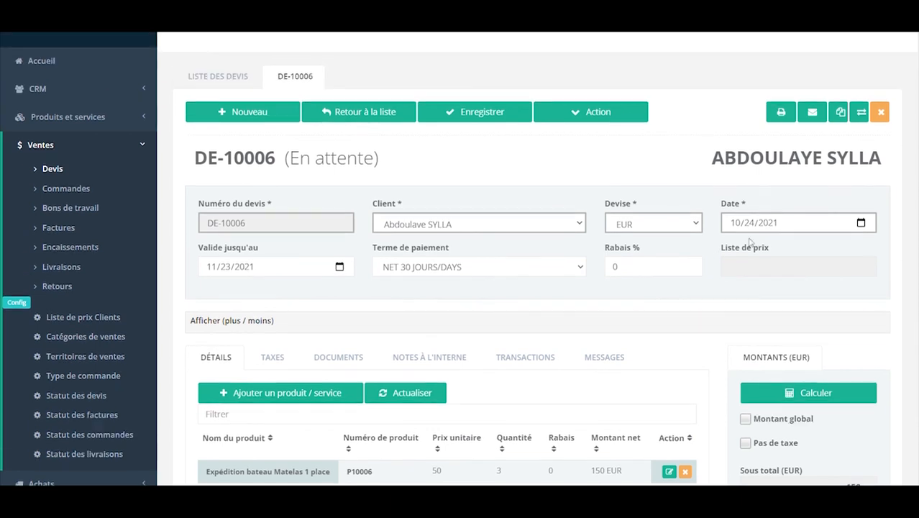
pyautogui.click(840, 116)
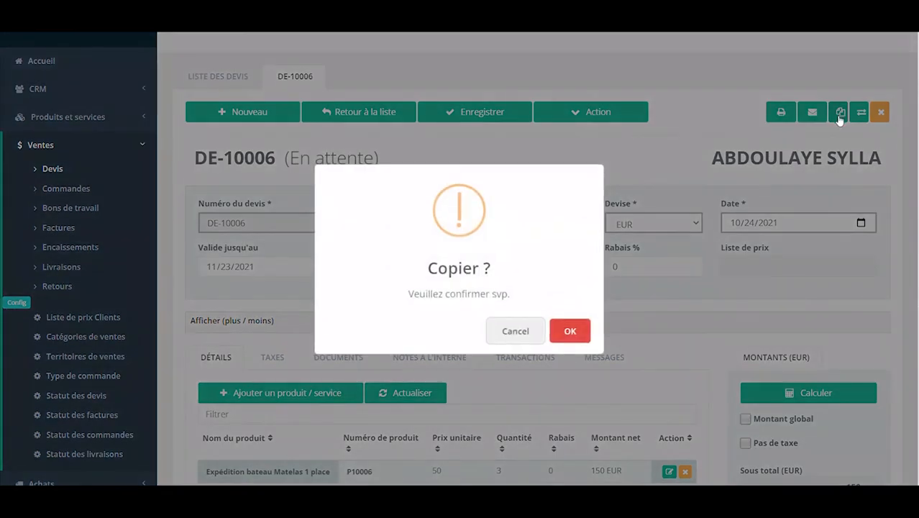
pyautogui.click(568, 330)
pyautogui.click(570, 310)
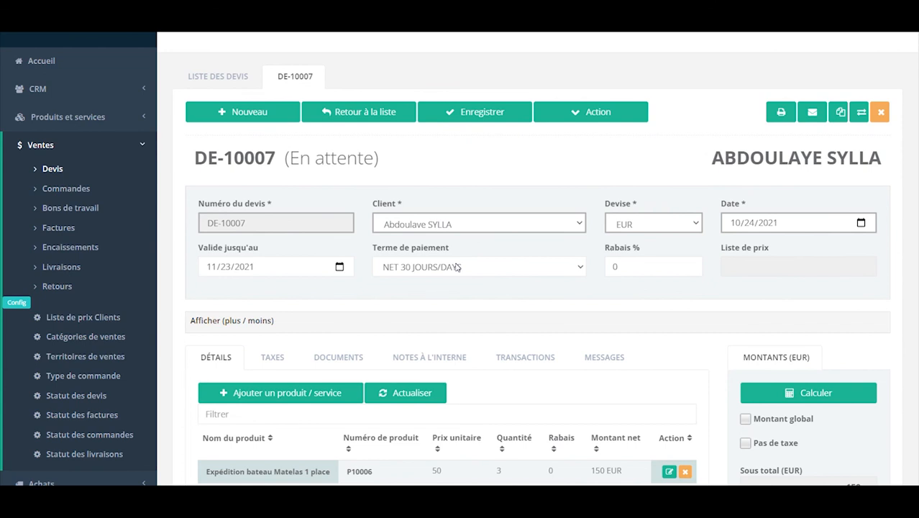
# Assign the copied quote to the second customer in the client list, set its payment term to NET 120 JOURS/DAYS, and save it.
pyautogui.click(568, 225)
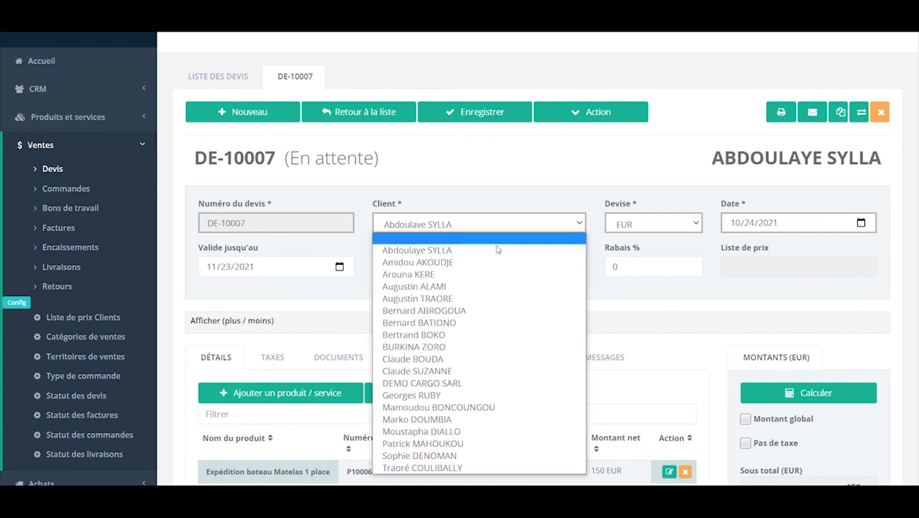
pyautogui.click(453, 263)
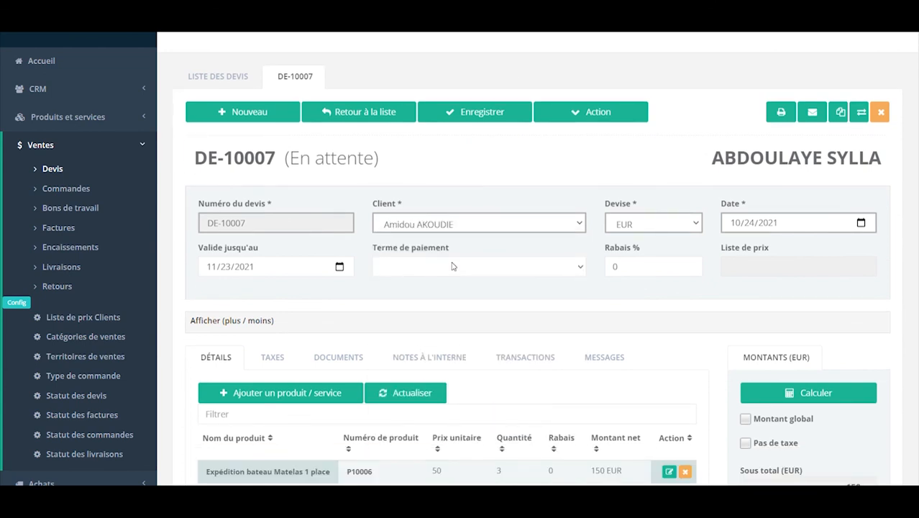
pyautogui.click(452, 266)
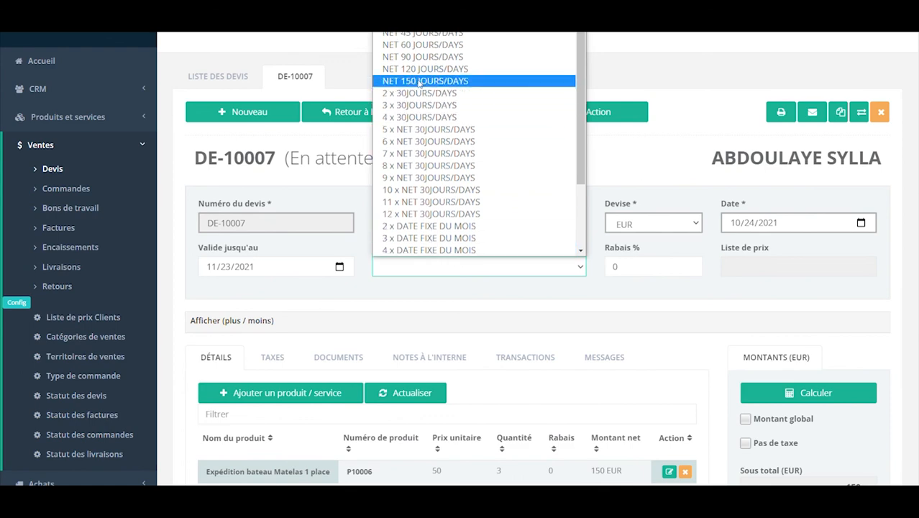
pyautogui.click(424, 69)
pyautogui.click(469, 113)
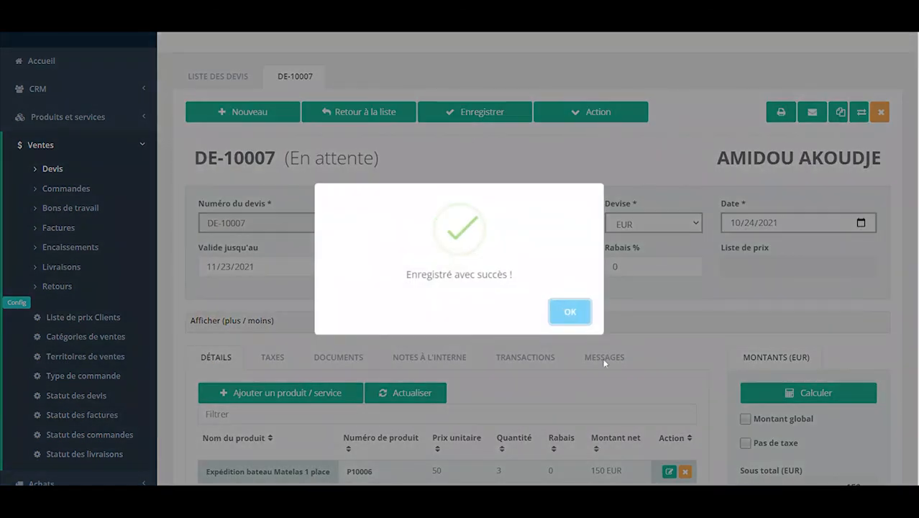
pyautogui.click(575, 312)
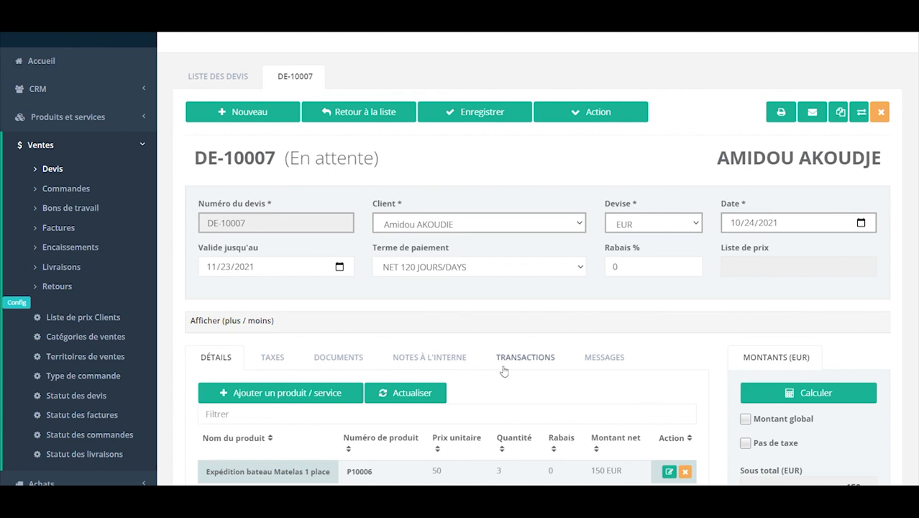
# Examine the copied quote's product line, totals, customer notes, introduction text and signature fields.
pyautogui.scroll(-4, 509, 357)
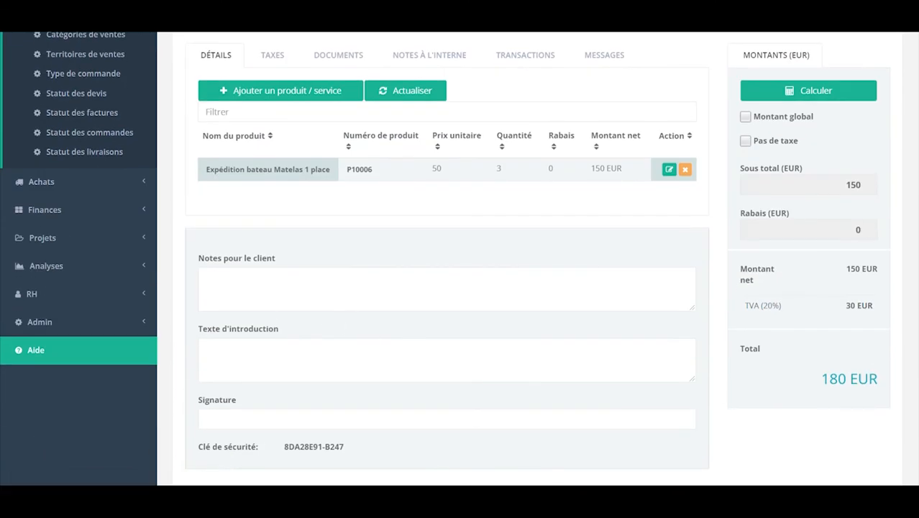
pyautogui.click(230, 289)
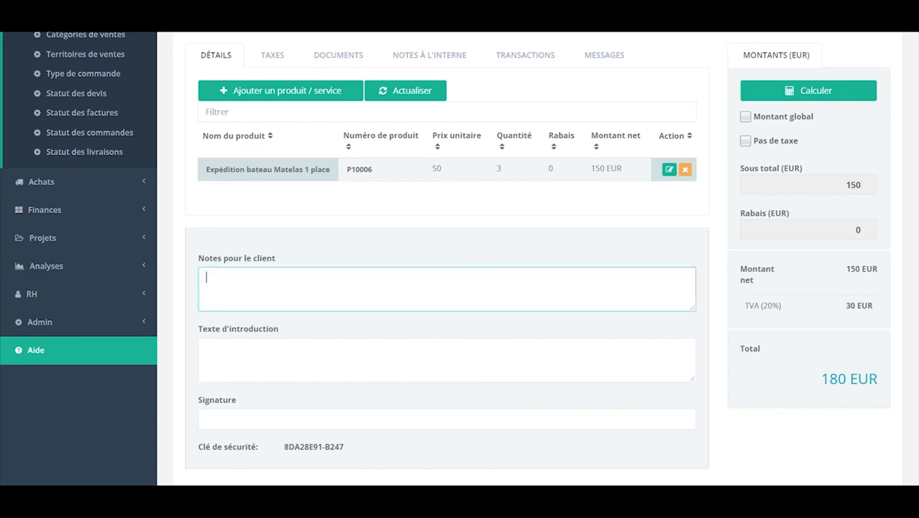
pyautogui.click(226, 357)
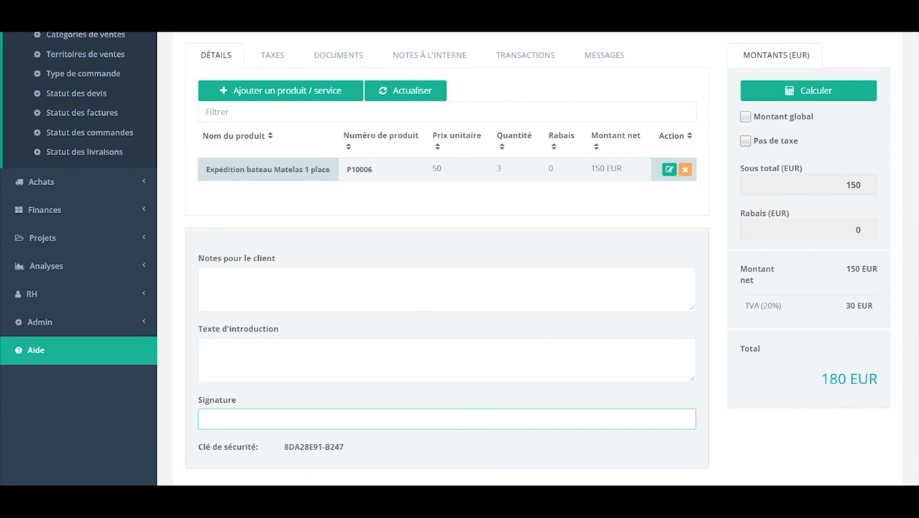
pyautogui.scroll(5, 287, 396)
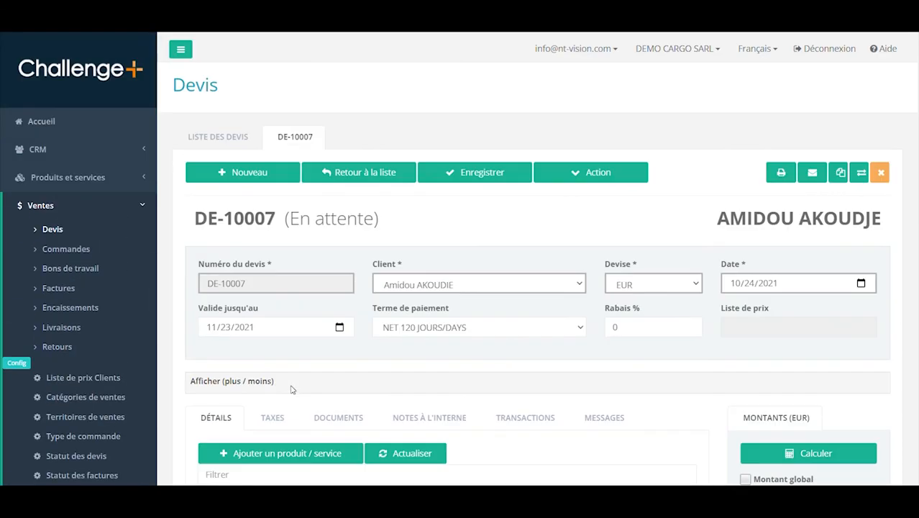